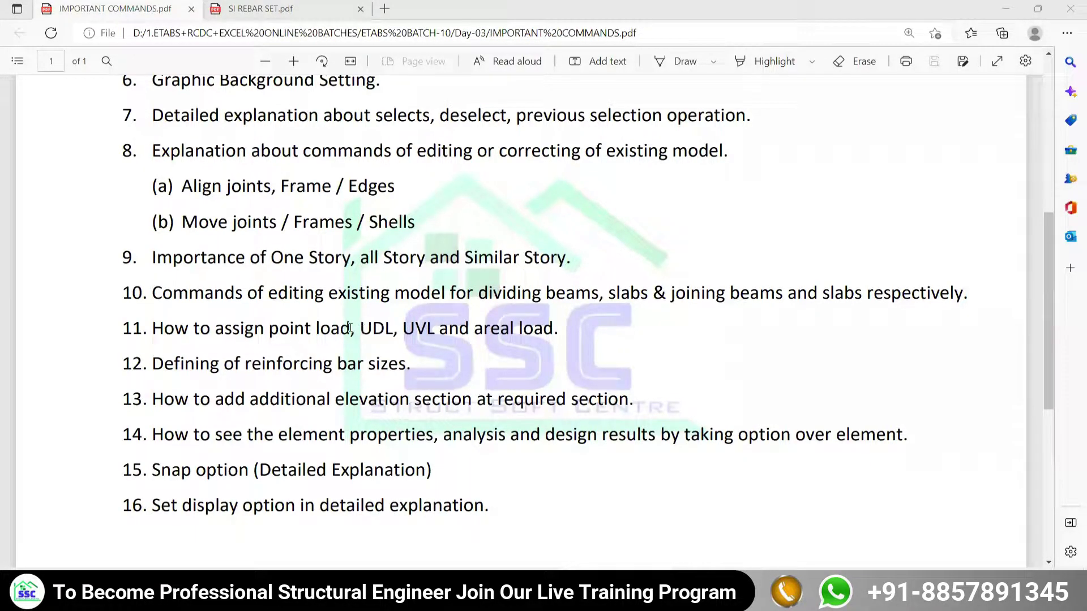
Highlight 'point load' in item 11 of the PDF several times for emphasis
{"action": "left_click_drag", "start_coordinate": [355, 329], "coordinate": [275, 329]}
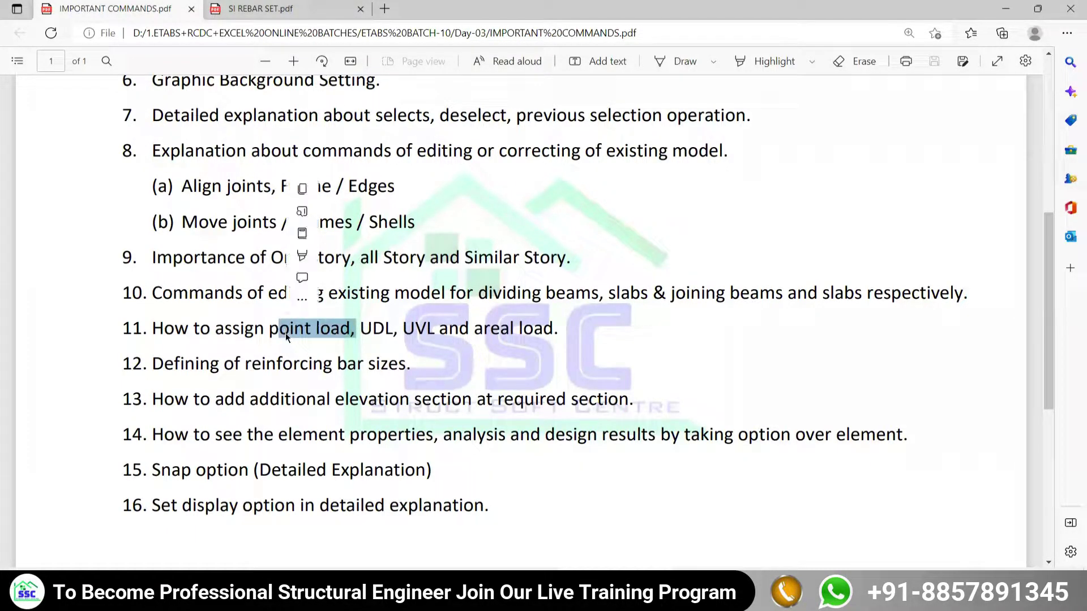
{"action": "left_click", "coordinate": [349, 329]}
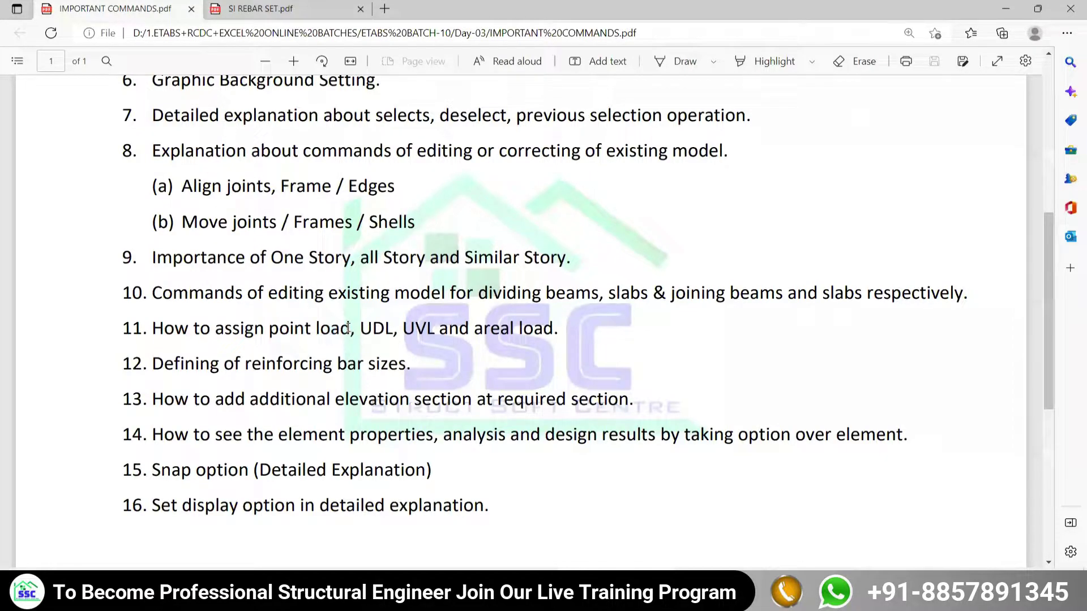
{"action": "left_click_drag", "start_coordinate": [348, 329], "coordinate": [254, 329]}
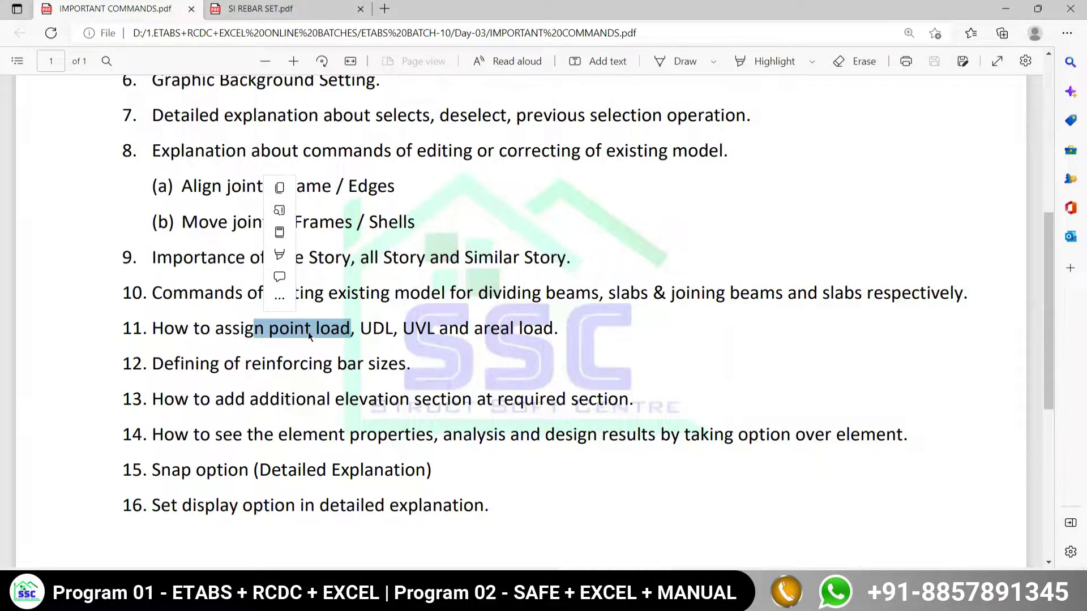
{"action": "left_click", "coordinate": [348, 329]}
{"action": "left_click_drag", "start_coordinate": [348, 329], "coordinate": [279, 331]}
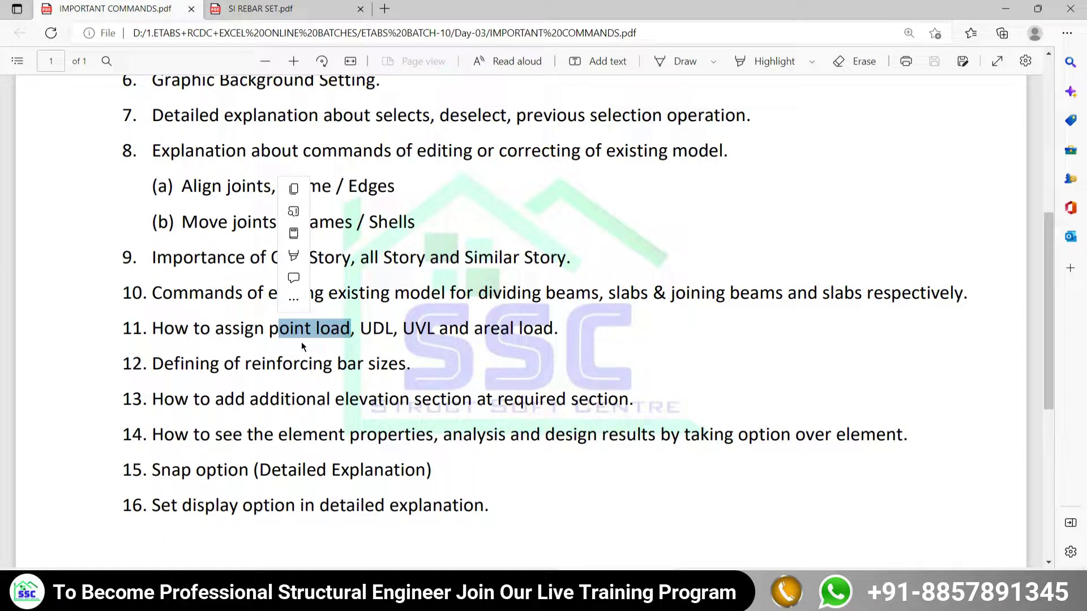
{"action": "left_click", "coordinate": [388, 328]}
Highlight 'UDL' and 'areal load' in item 11, then switch over to ETABS
{"action": "left_click_drag", "start_coordinate": [372, 328], "coordinate": [393, 330]}
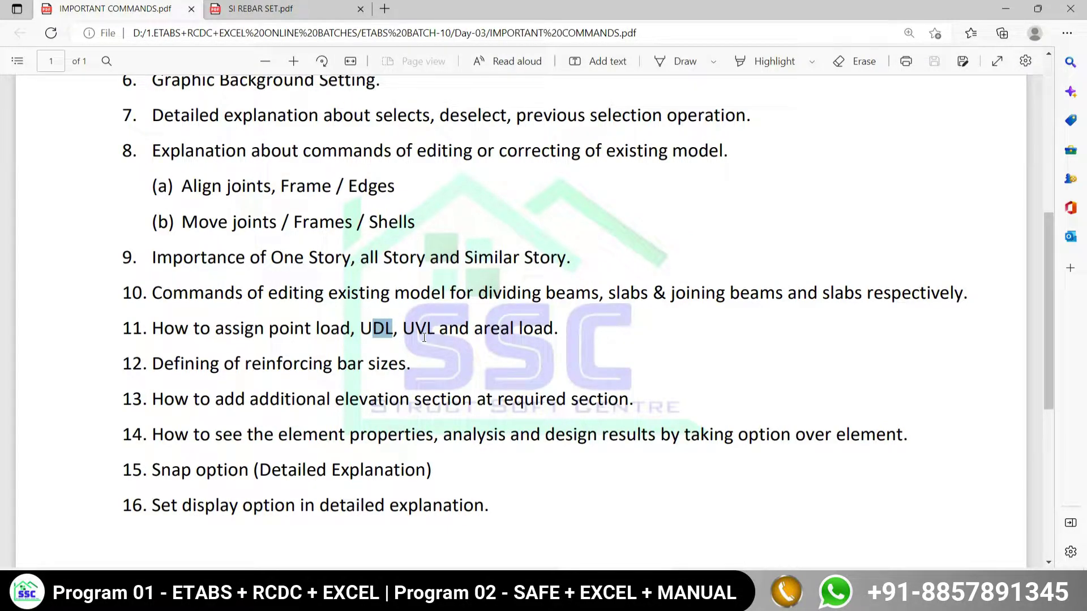
{"action": "left_click_drag", "start_coordinate": [470, 328], "coordinate": [554, 331]}
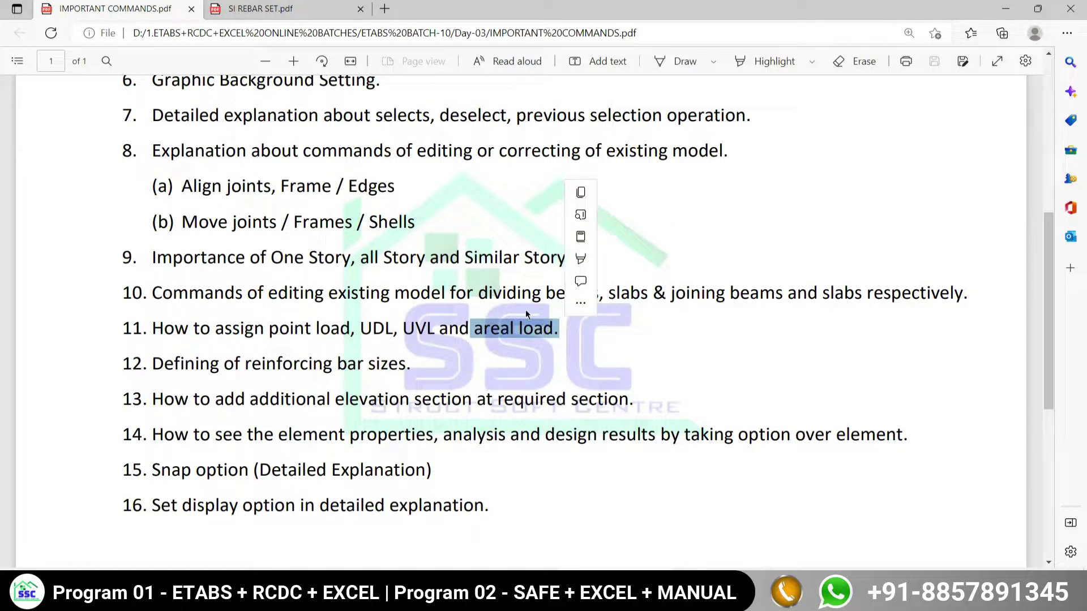
{"action": "left_click", "coordinate": [477, 329]}
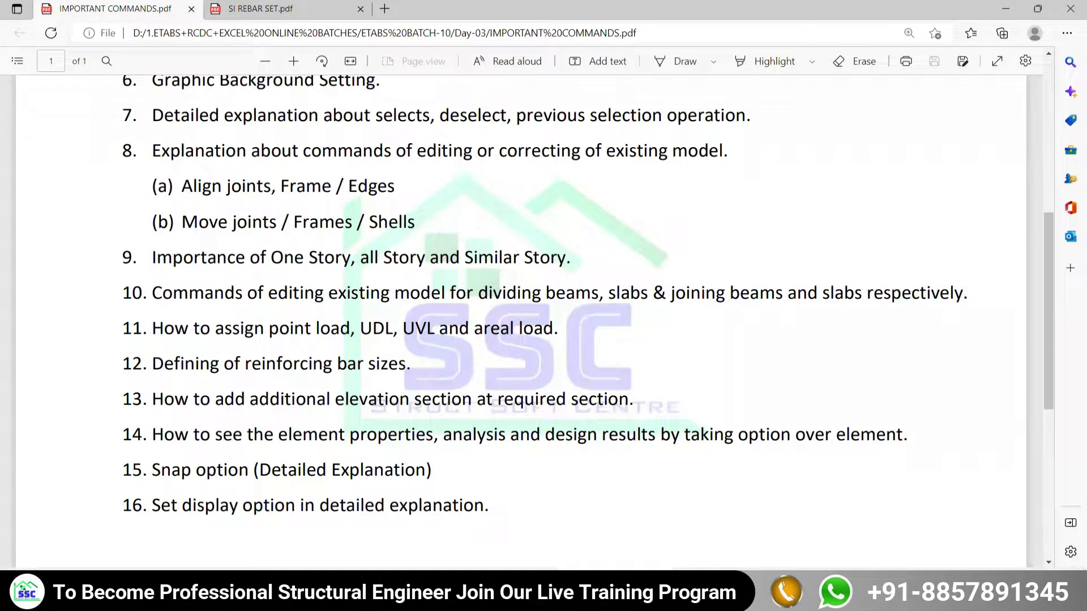
{"action": "key", "text": "alt+Tab"}
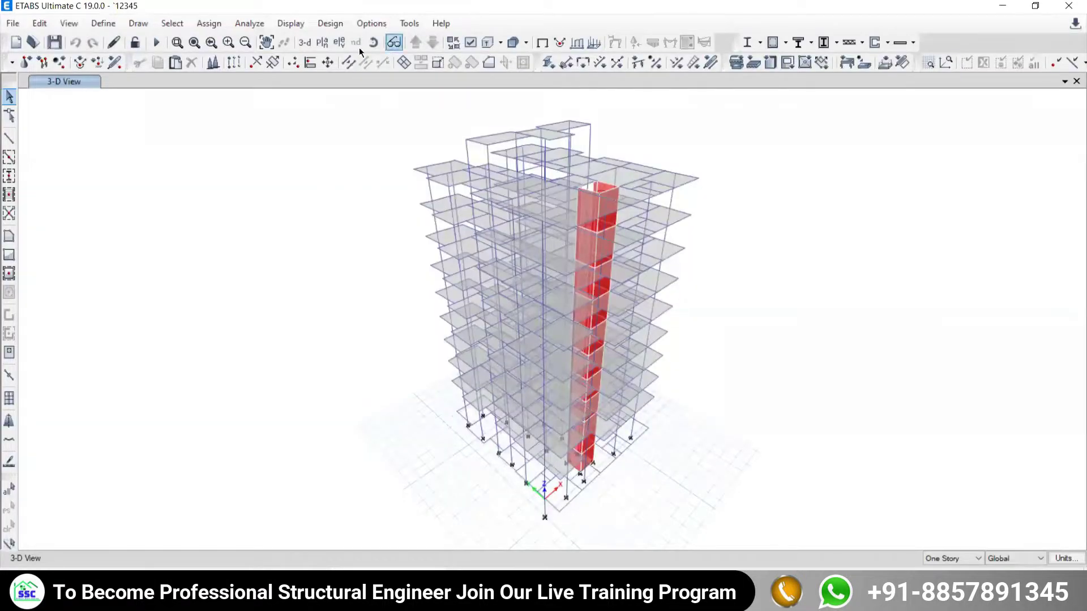
{"action": "left_click", "coordinate": [320, 43]}
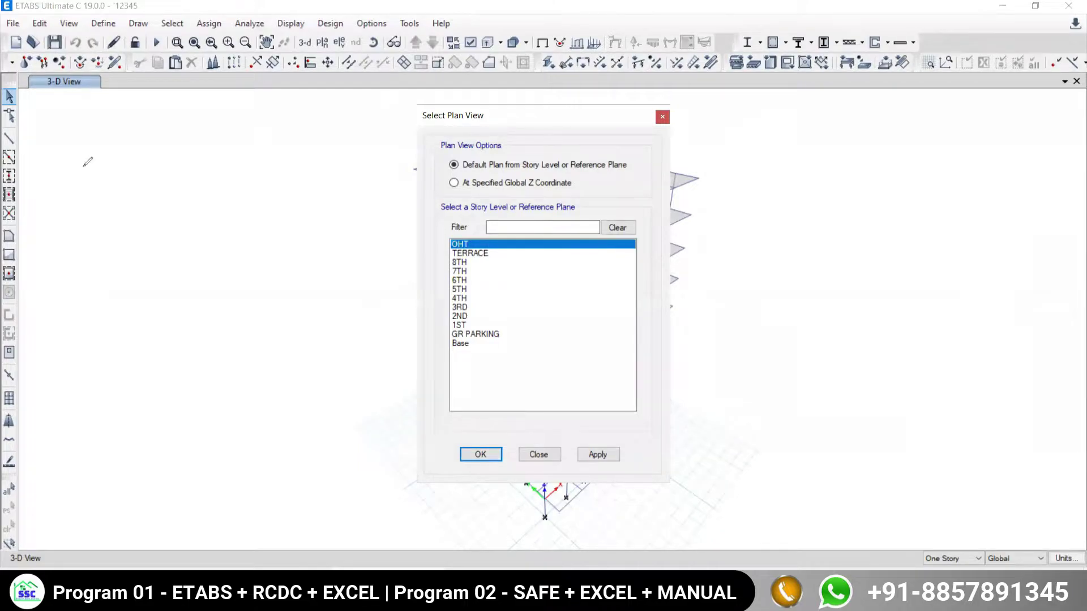
{"action": "left_click_drag", "start_coordinate": [97, 171], "coordinate": [96, 203]}
{"action": "left_click_drag", "start_coordinate": [109, 180], "coordinate": [119, 197]}
{"action": "left_click_drag", "start_coordinate": [53, 178], "coordinate": [55, 186]}
{"action": "mouse_move", "coordinate": [134, 173]}
{"action": "left_mouse_down"}
{"action": "mouse_move", "coordinate": [134, 201]}
{"action": "mouse_move", "coordinate": [146, 199]}
{"action": "mouse_move", "coordinate": [152, 169]}
{"action": "left_mouse_up"}
{"action": "mouse_move", "coordinate": [16, 295]}
{"action": "left_mouse_down"}
{"action": "mouse_move", "coordinate": [82, 250]}
{"action": "mouse_move", "coordinate": [18, 291]}
{"action": "mouse_move", "coordinate": [80, 247]}
{"action": "mouse_move", "coordinate": [127, 275]}
{"action": "left_mouse_up"}
{"action": "mouse_move", "coordinate": [139, 253]}
{"action": "left_mouse_down"}
{"action": "mouse_move", "coordinate": [148, 269]}
{"action": "mouse_move", "coordinate": [161, 250]}
{"action": "mouse_move", "coordinate": [153, 299]}
{"action": "mouse_move", "coordinate": [186, 273]}
{"action": "mouse_move", "coordinate": [196, 287]}
{"action": "left_mouse_up"}
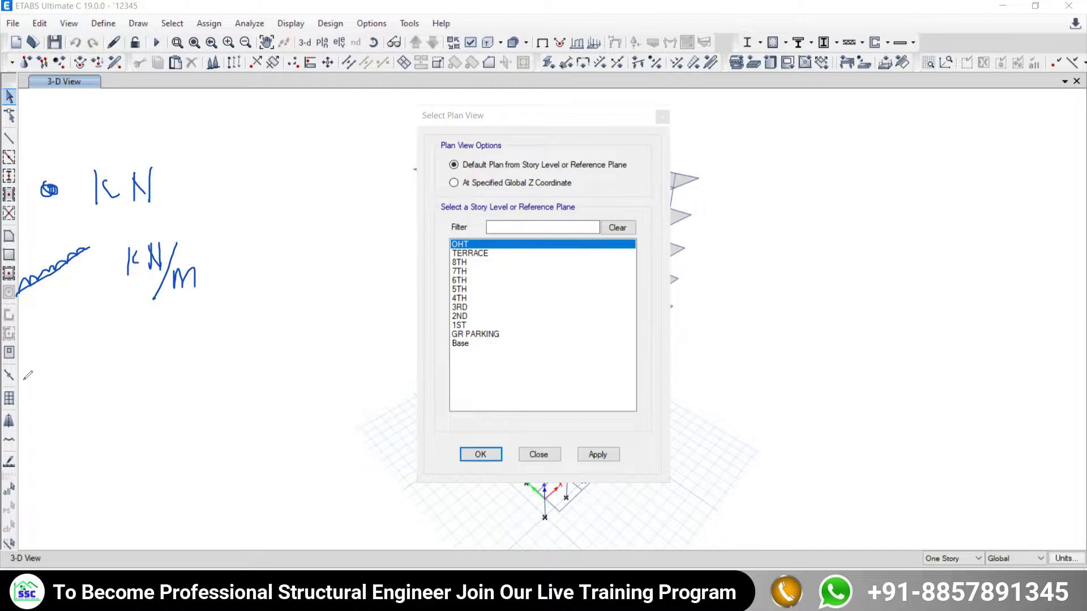
{"action": "mouse_move", "coordinate": [51, 365]}
{"action": "left_mouse_down"}
{"action": "mouse_move", "coordinate": [85, 349]}
{"action": "mouse_move", "coordinate": [103, 384]}
{"action": "mouse_move", "coordinate": [75, 401]}
{"action": "mouse_move", "coordinate": [48, 366]}
{"action": "left_mouse_up"}
{"action": "left_click_drag", "start_coordinate": [76, 320], "coordinate": [85, 371]}
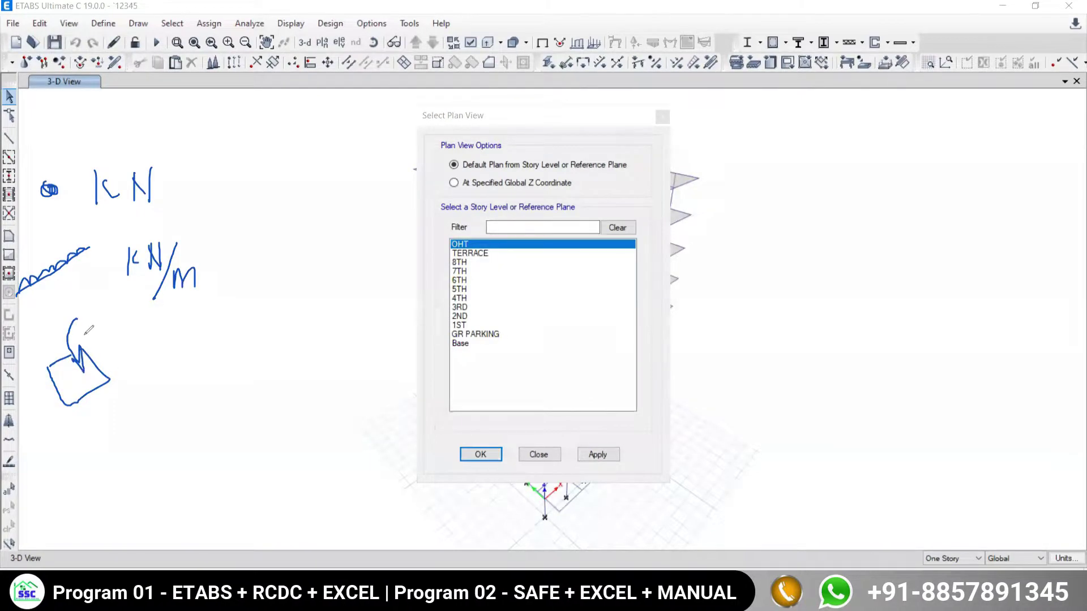
{"action": "mouse_move", "coordinate": [160, 335]}
{"action": "left_mouse_down"}
{"action": "mouse_move", "coordinate": [159, 374]}
{"action": "mouse_move", "coordinate": [152, 359]}
{"action": "mouse_move", "coordinate": [187, 378]}
{"action": "left_mouse_up"}
{"action": "mouse_move", "coordinate": [191, 347]}
{"action": "left_mouse_down"}
{"action": "mouse_move", "coordinate": [226, 371]}
{"action": "mouse_move", "coordinate": [242, 354]}
{"action": "mouse_move", "coordinate": [264, 368]}
{"action": "mouse_move", "coordinate": [289, 344]}
{"action": "left_mouse_up"}
{"action": "left_click_drag", "start_coordinate": [191, 338], "coordinate": [204, 371]}
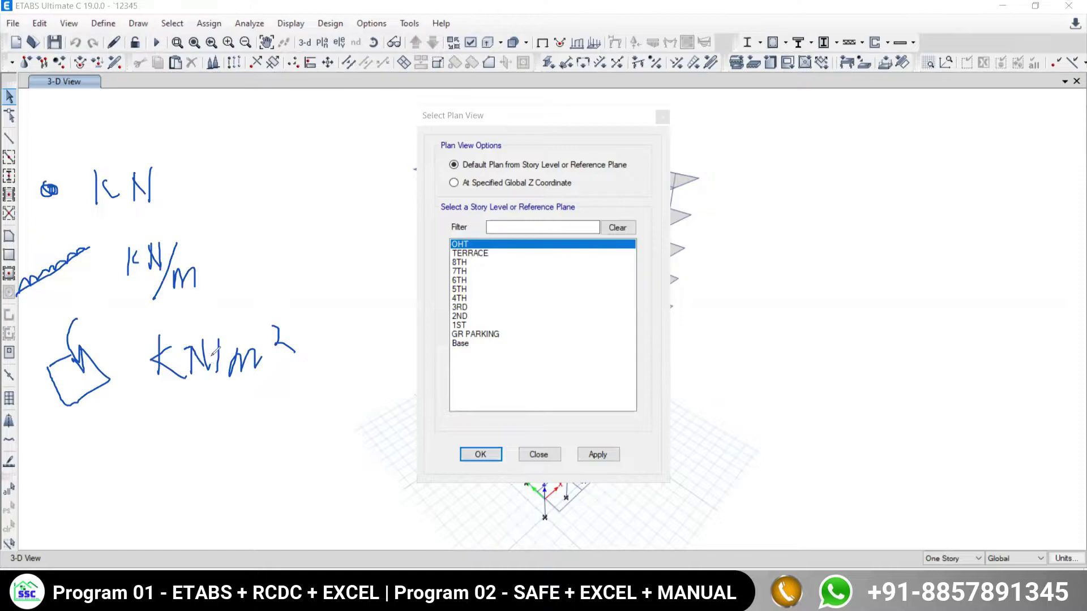
{"action": "left_click_drag", "start_coordinate": [143, 401], "coordinate": [265, 389]}
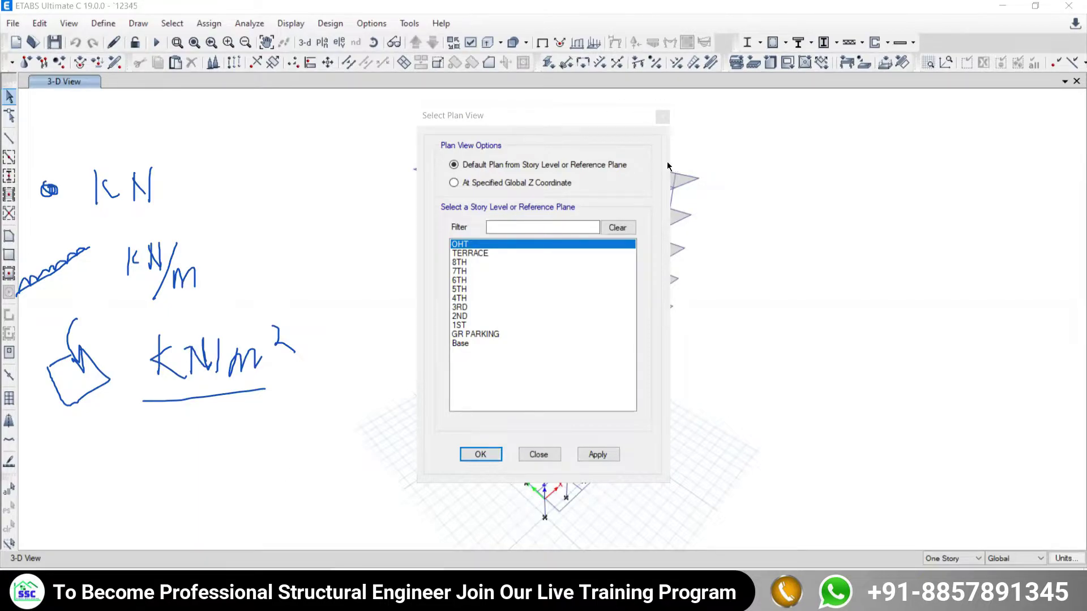
{"action": "left_click", "coordinate": [662, 116]}
Show the 6TH story plan and select the floor panel beside the red core opening
{"action": "left_click", "coordinate": [339, 49]}
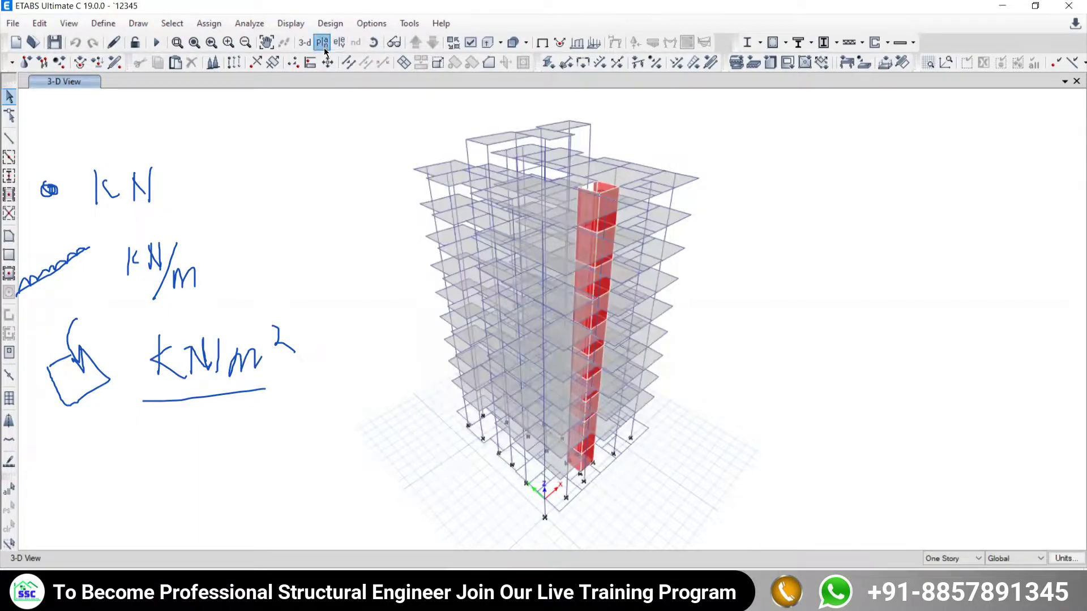
{"action": "left_click", "coordinate": [460, 280]}
{"action": "left_click", "coordinate": [597, 454]}
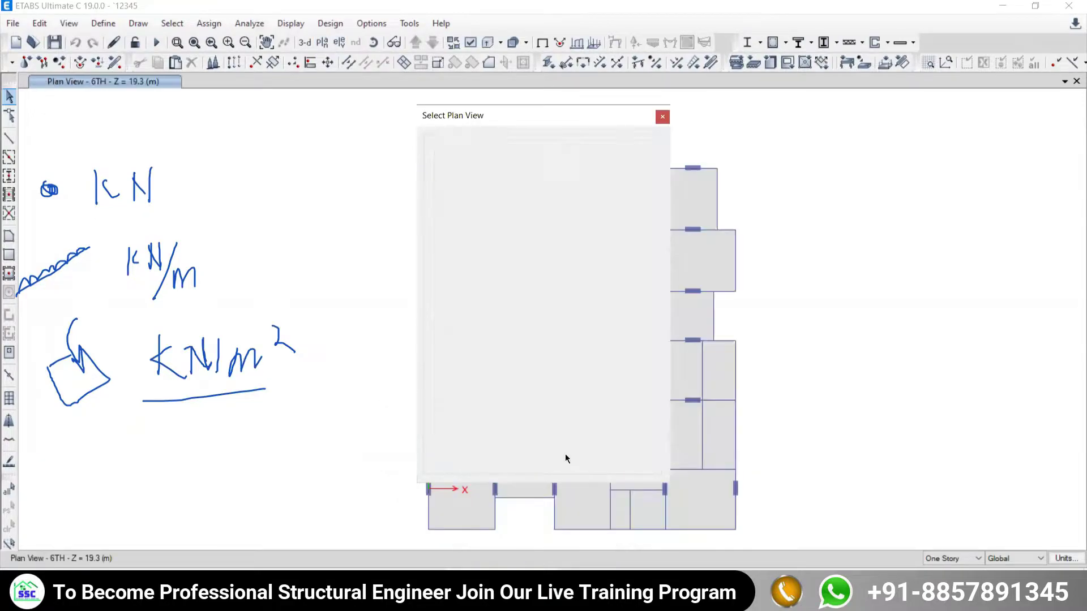
{"action": "left_click", "coordinate": [541, 455]}
{"action": "left_click", "coordinate": [546, 348]}
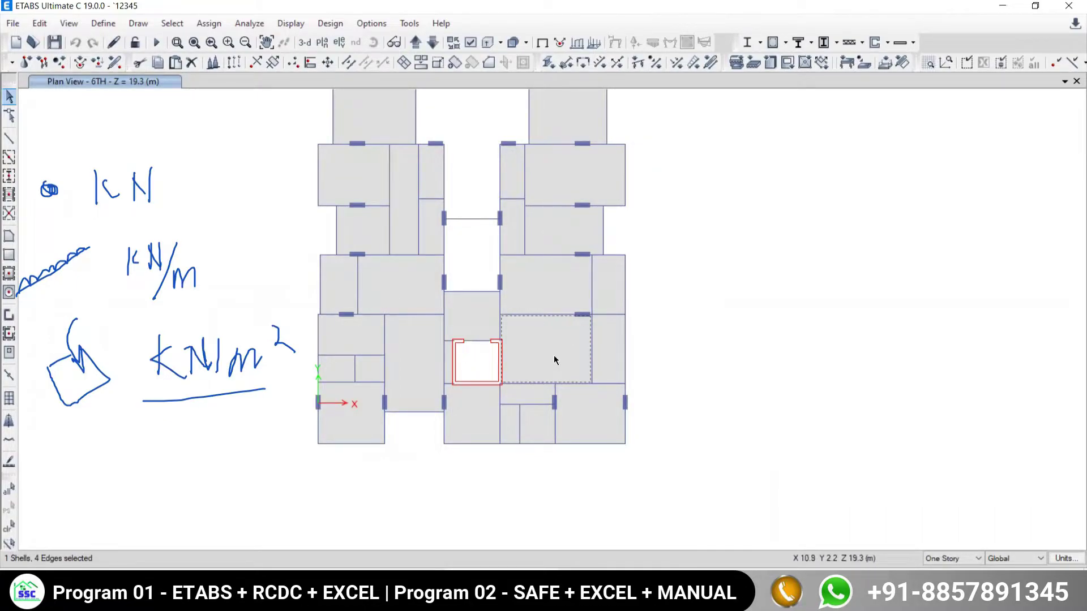
Start a uniform shell load, view the load pattern list, then cancel the assignment
{"action": "left_click", "coordinate": [208, 23]}
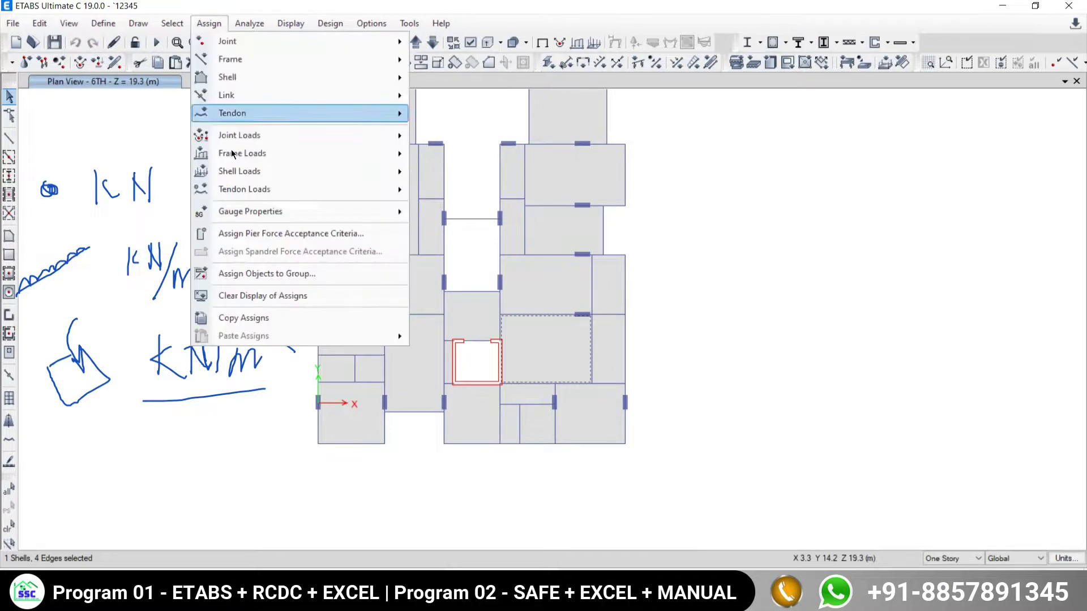
{"action": "mouse_move", "coordinate": [339, 171]}
{"action": "left_click", "coordinate": [466, 192]}
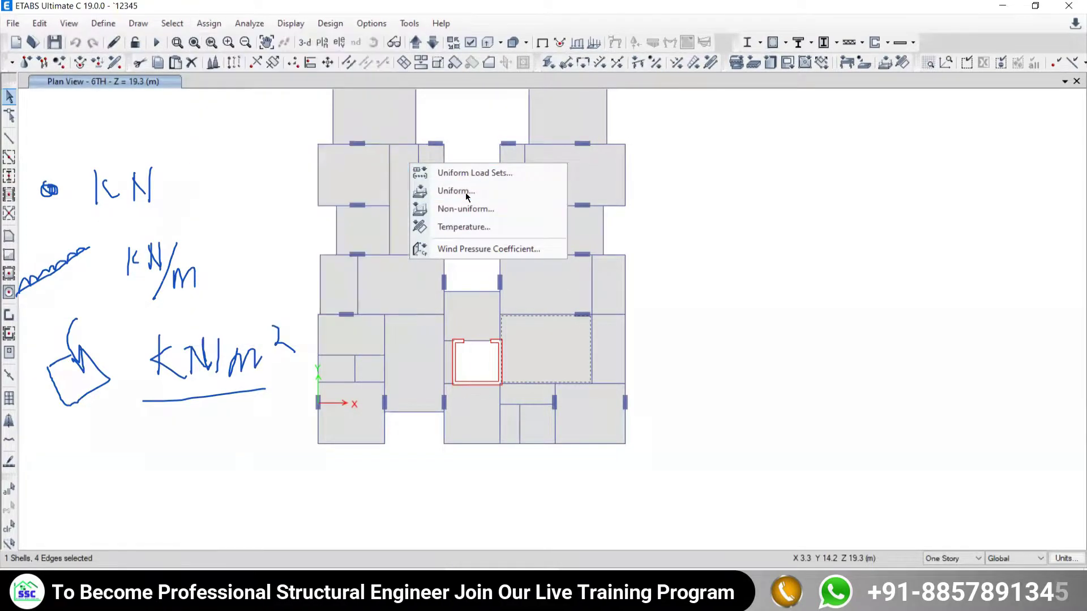
{"action": "left_click_drag", "start_coordinate": [456, 208], "coordinate": [130, 114]}
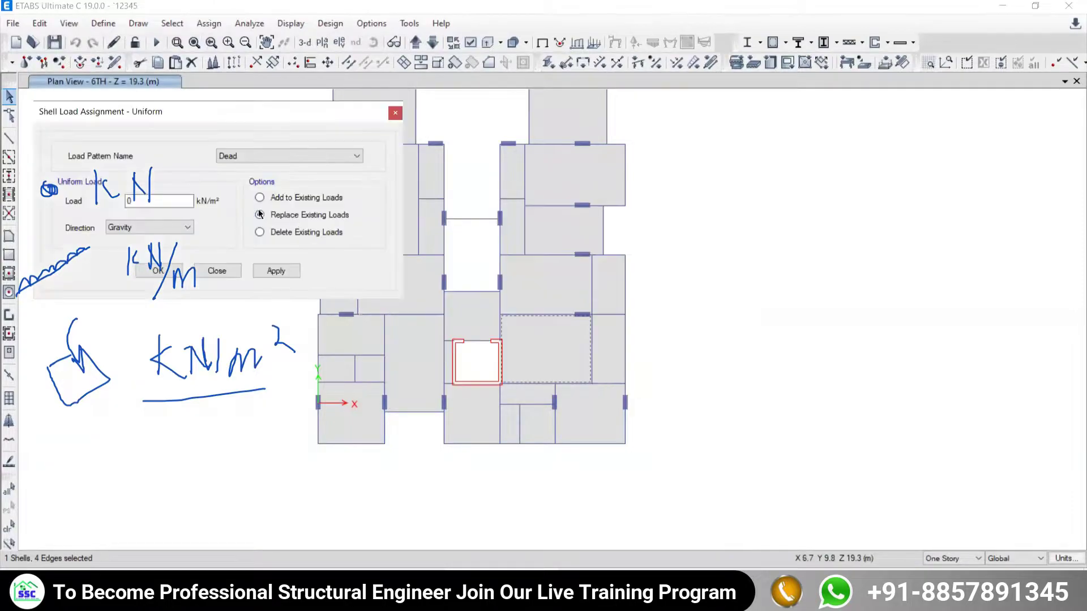
{"action": "left_click", "coordinate": [246, 158]}
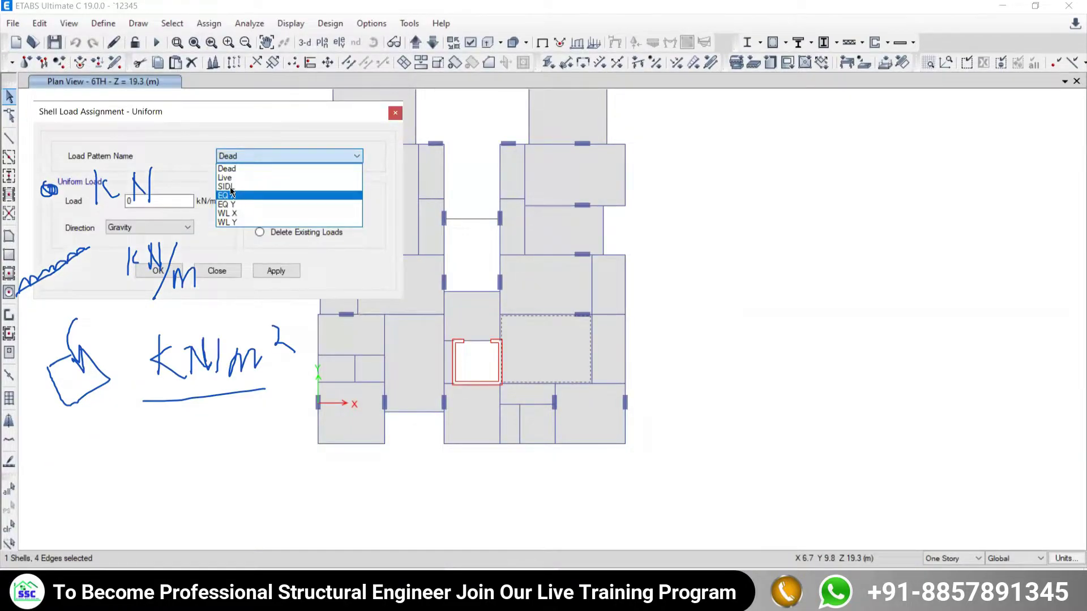
{"action": "left_click", "coordinate": [394, 115]}
{"action": "left_click", "coordinate": [394, 115]}
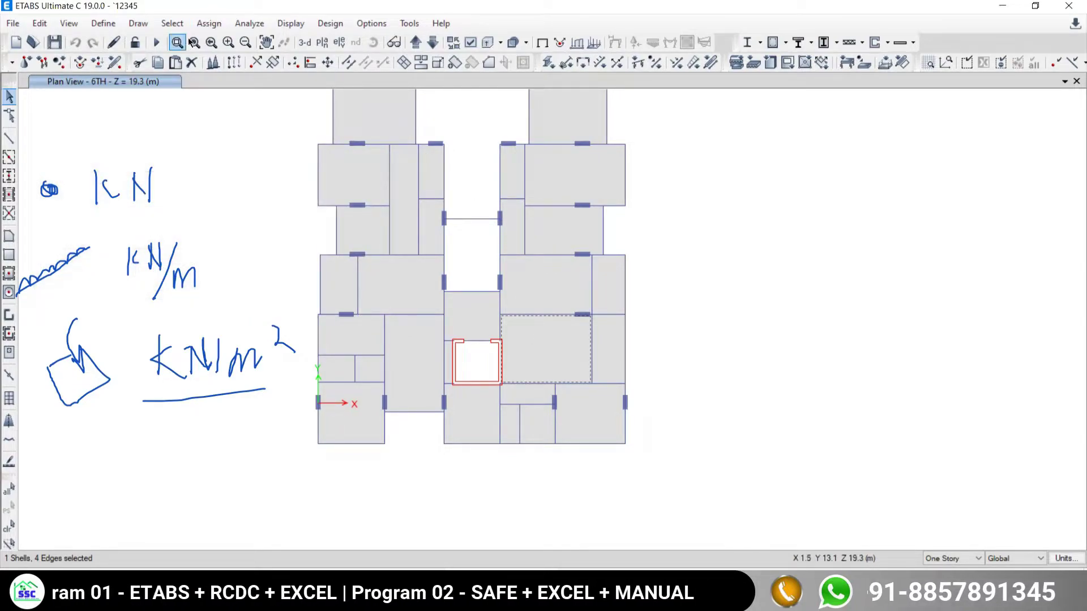
Reopen Assign > Shell Loads > Uniform, choose the Live pattern and select the load value
{"action": "left_click", "coordinate": [209, 24]}
{"action": "mouse_move", "coordinate": [237, 173]}
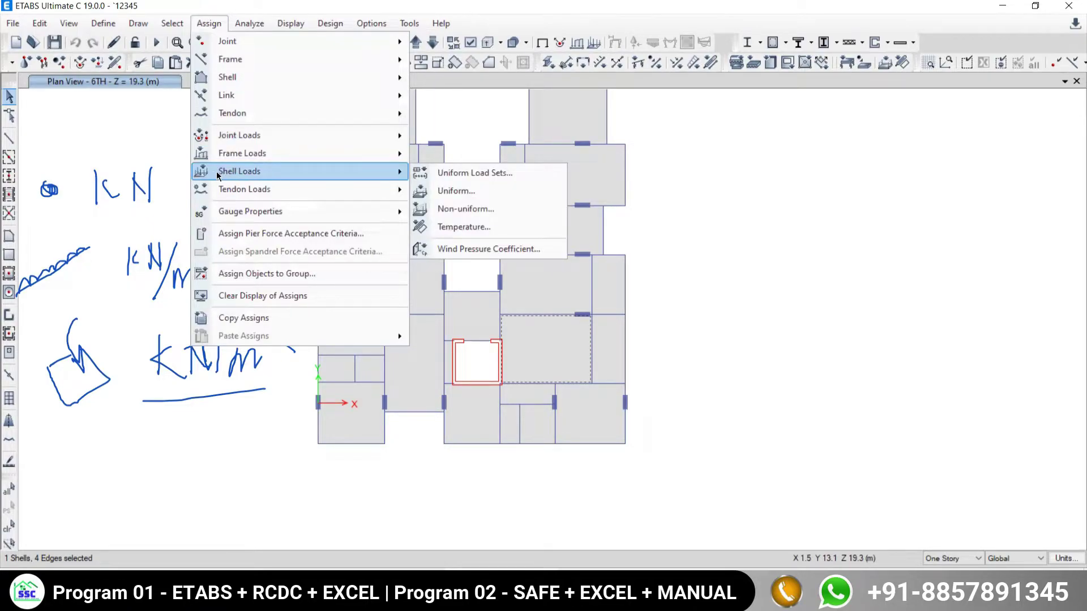
{"action": "left_click", "coordinate": [449, 192]}
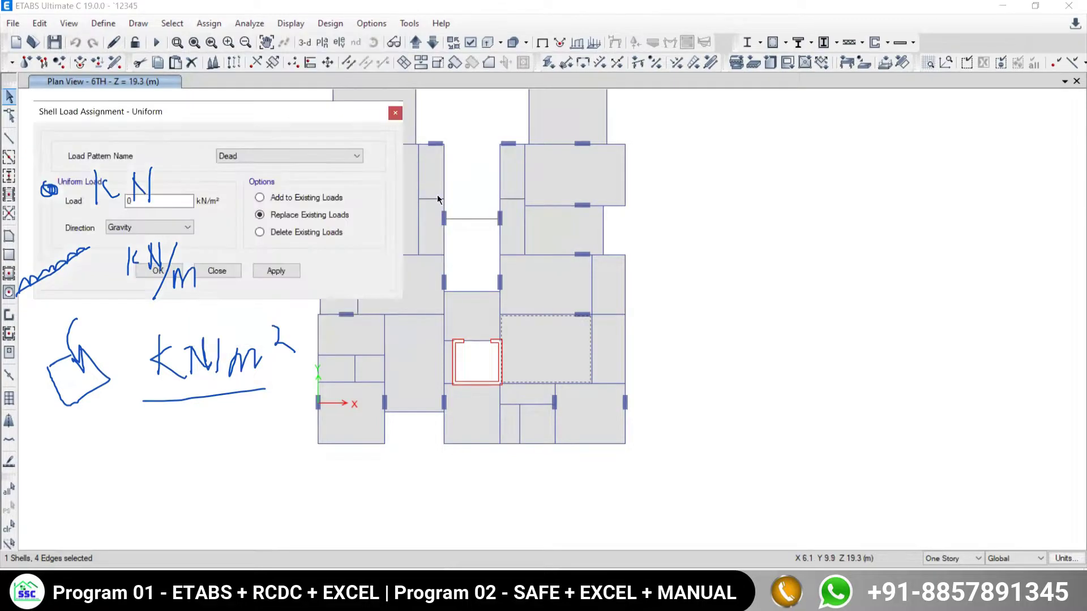
{"action": "left_click", "coordinate": [243, 158]}
{"action": "left_click", "coordinate": [230, 179]}
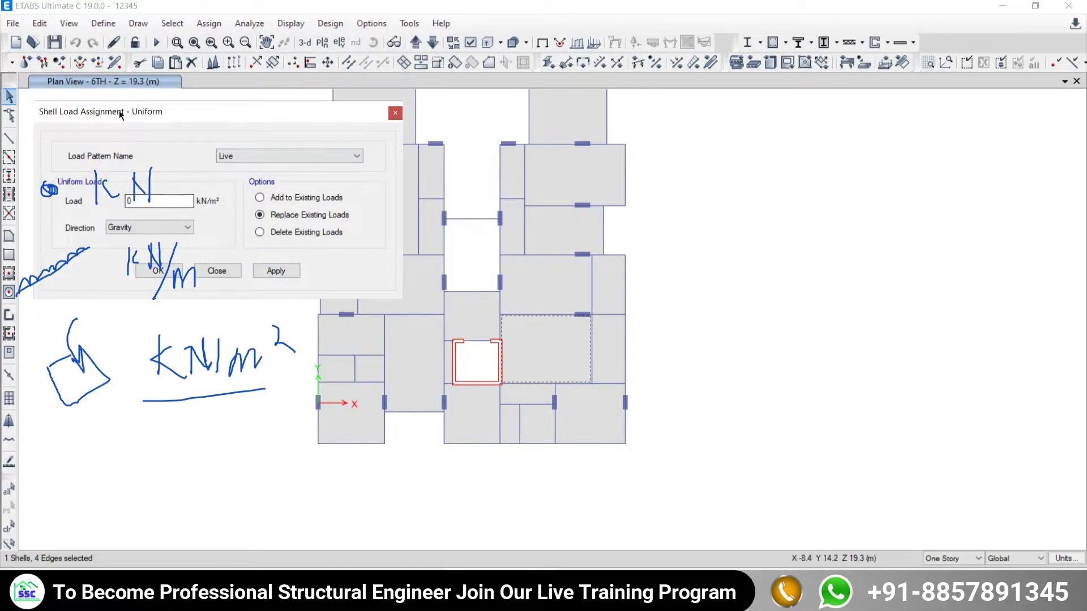
{"action": "left_click_drag", "start_coordinate": [118, 112], "coordinate": [755, 177]}
{"action": "double_click", "coordinate": [764, 266]}
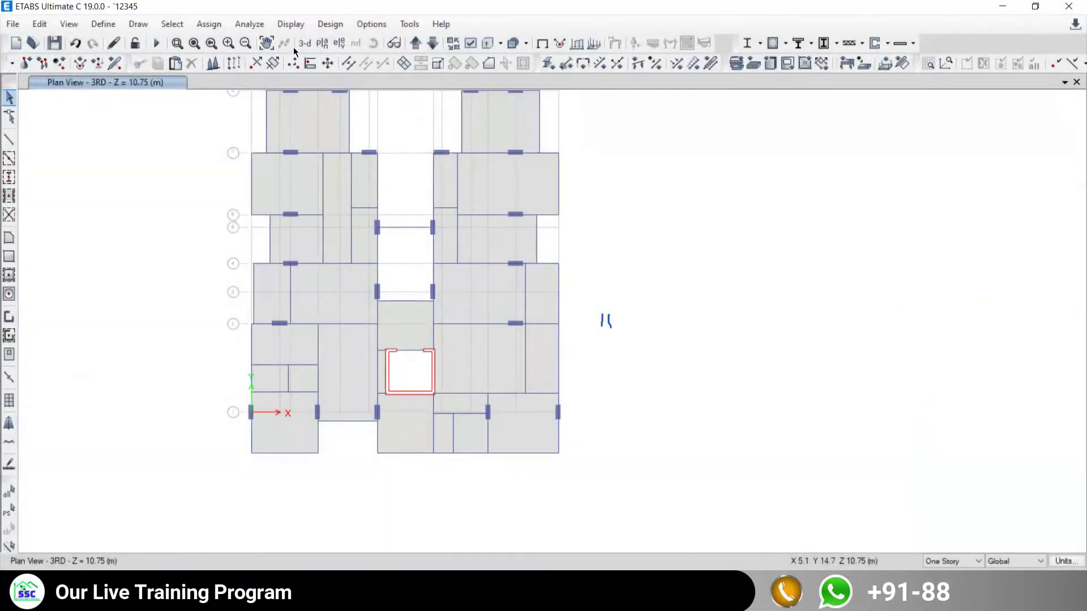
Switch to the 3-D view of the full building, dismiss the shortcut menu, open View
{"action": "left_click", "coordinate": [304, 43]}
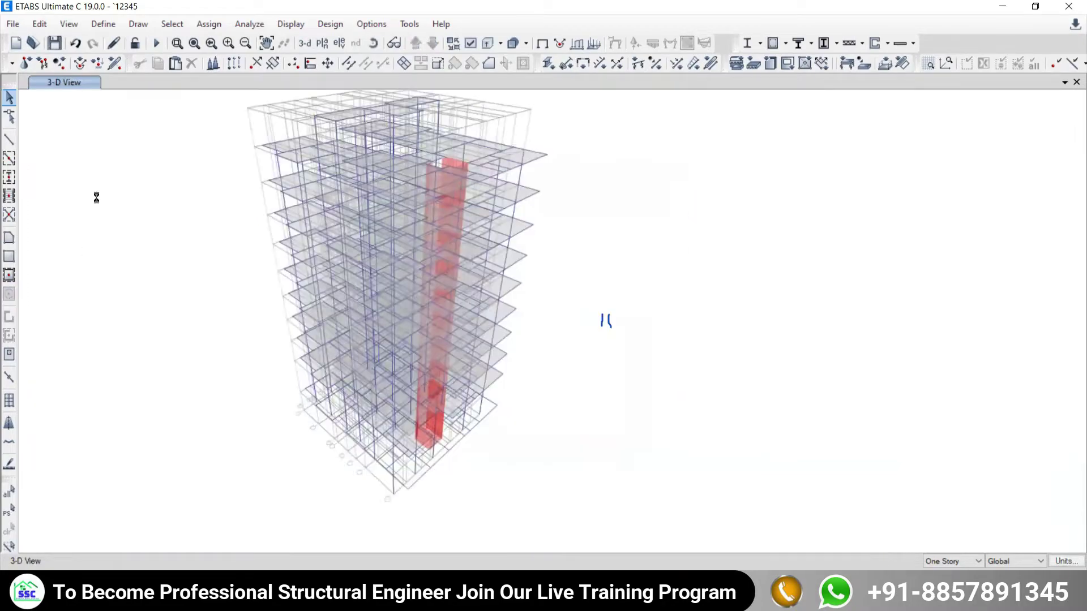
{"action": "right_click", "coordinate": [97, 196]}
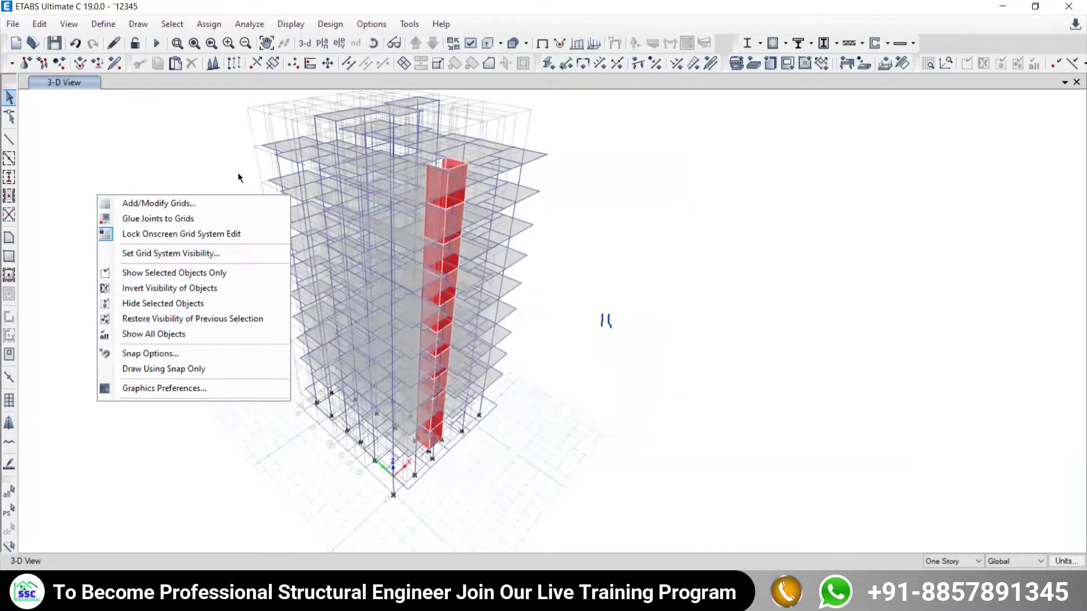
{"action": "left_click", "coordinate": [136, 257]}
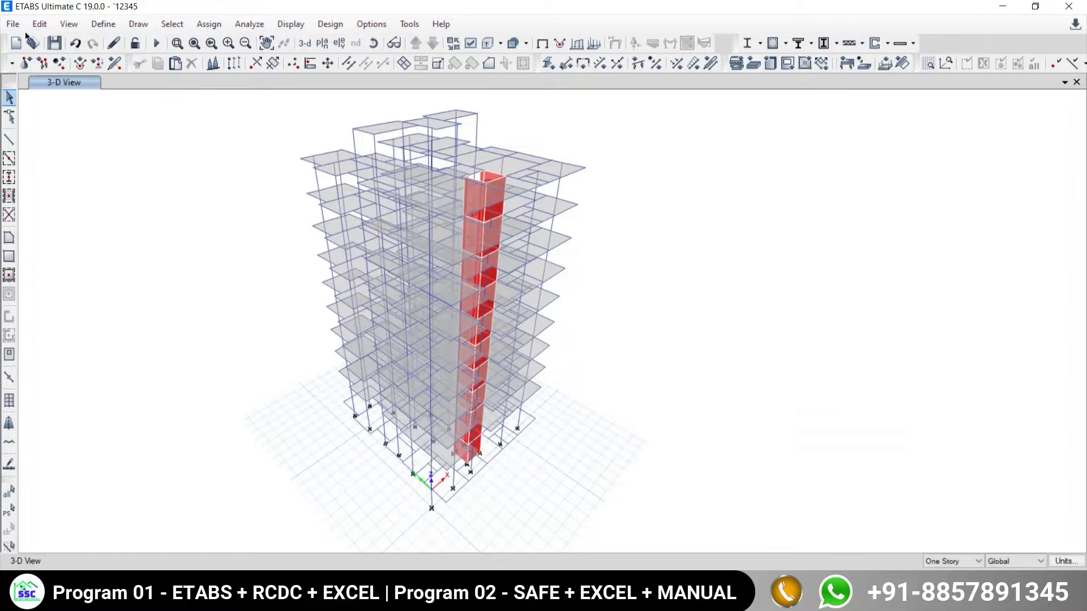
{"action": "left_click", "coordinate": [69, 25]}
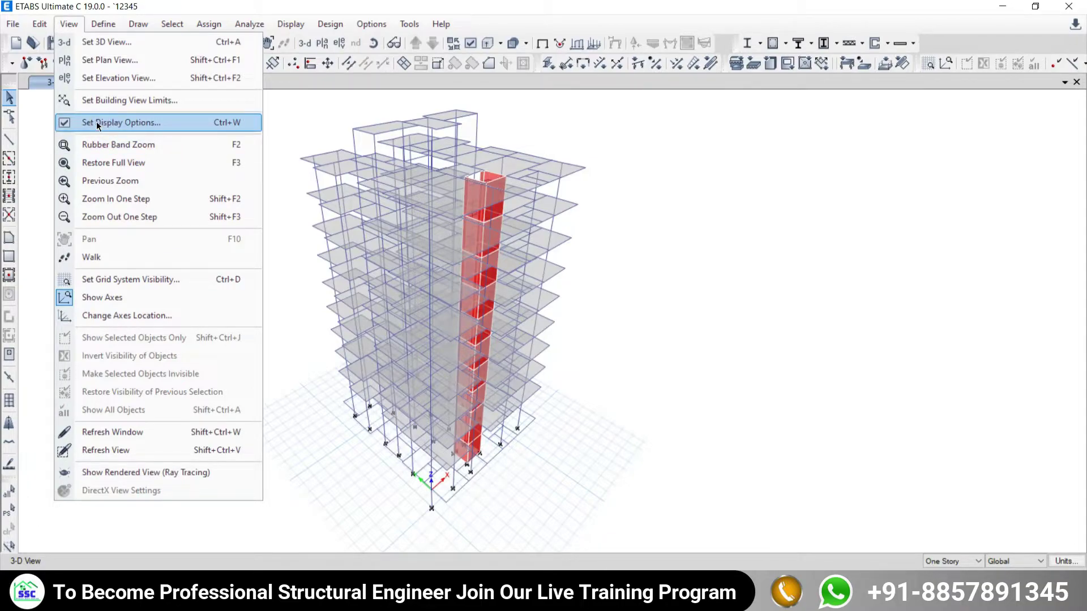
Open Set Display Options, move the window to the centre, and close it unchanged
{"action": "left_click", "coordinate": [96, 122]}
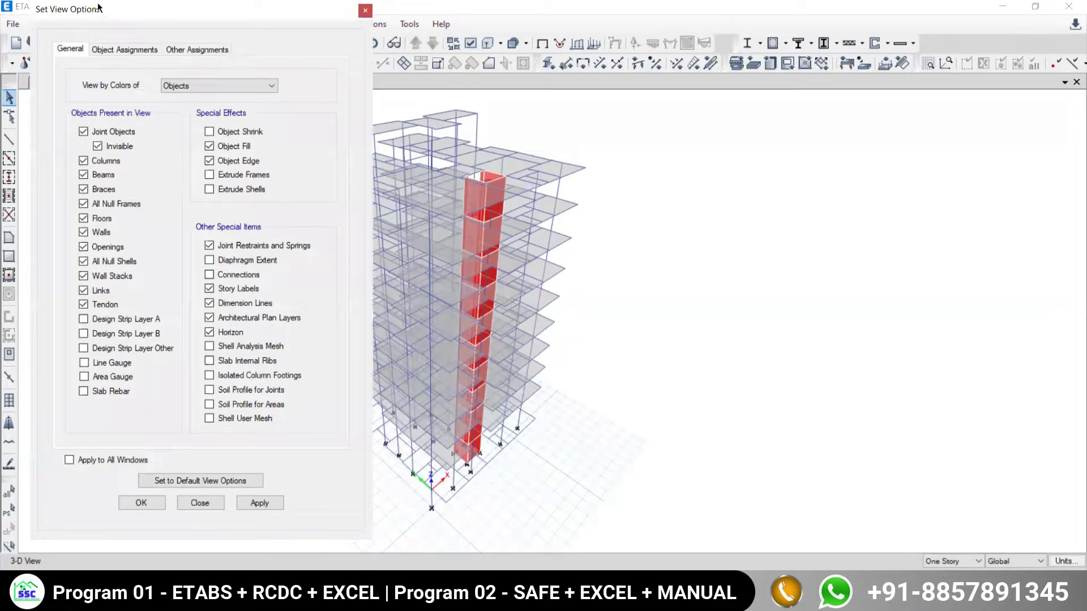
{"action": "left_click_drag", "start_coordinate": [111, 8], "coordinate": [412, 14]}
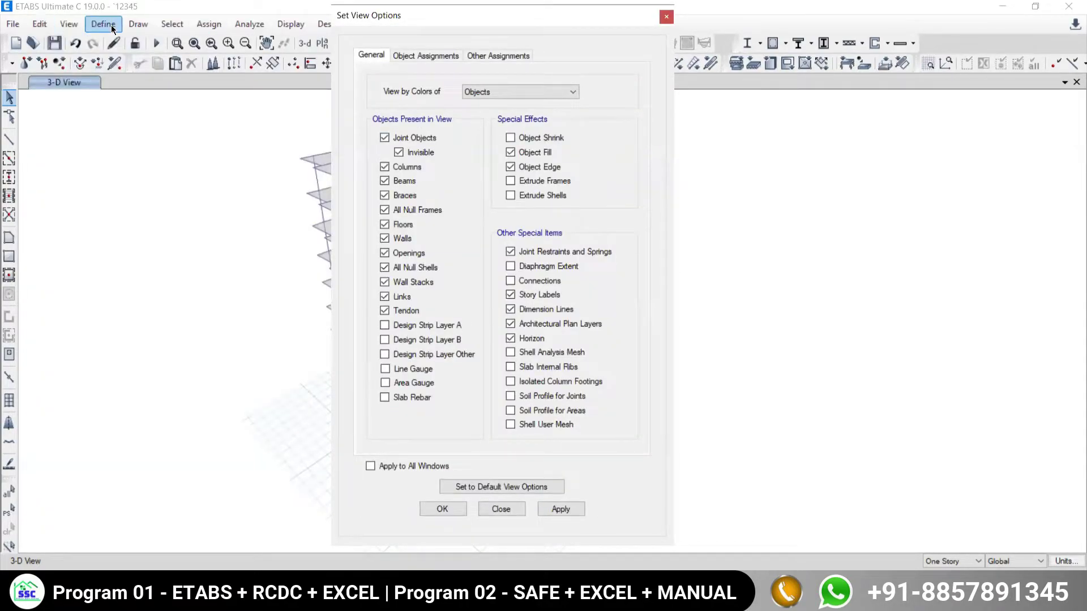
{"action": "left_click", "coordinate": [669, 15]}
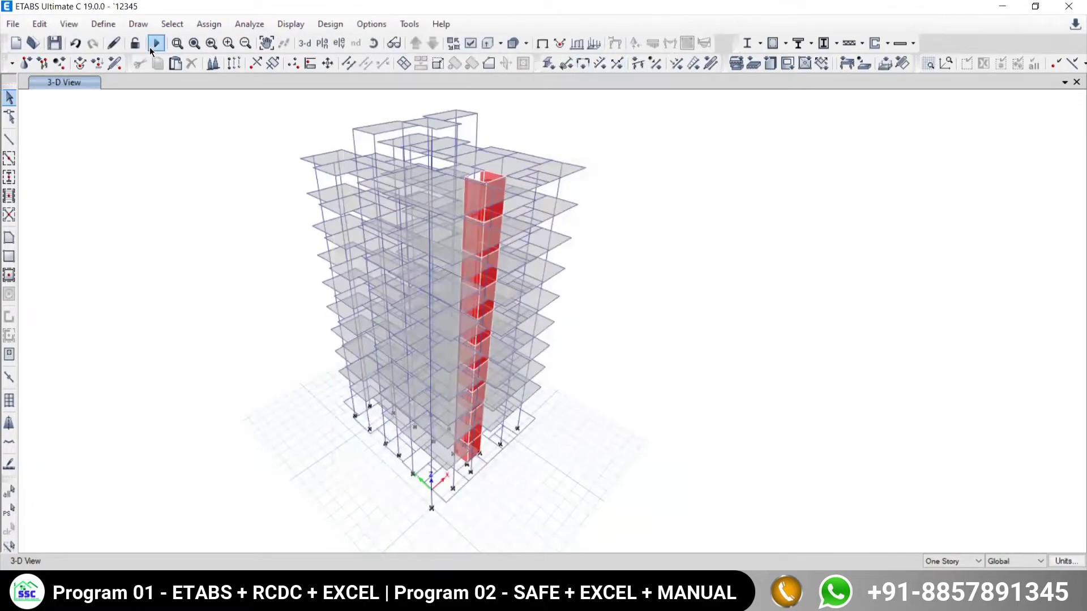
Browse the General, Object Assignments and Other Assignments tabs of the display options, then close
{"action": "left_click", "coordinate": [468, 43]}
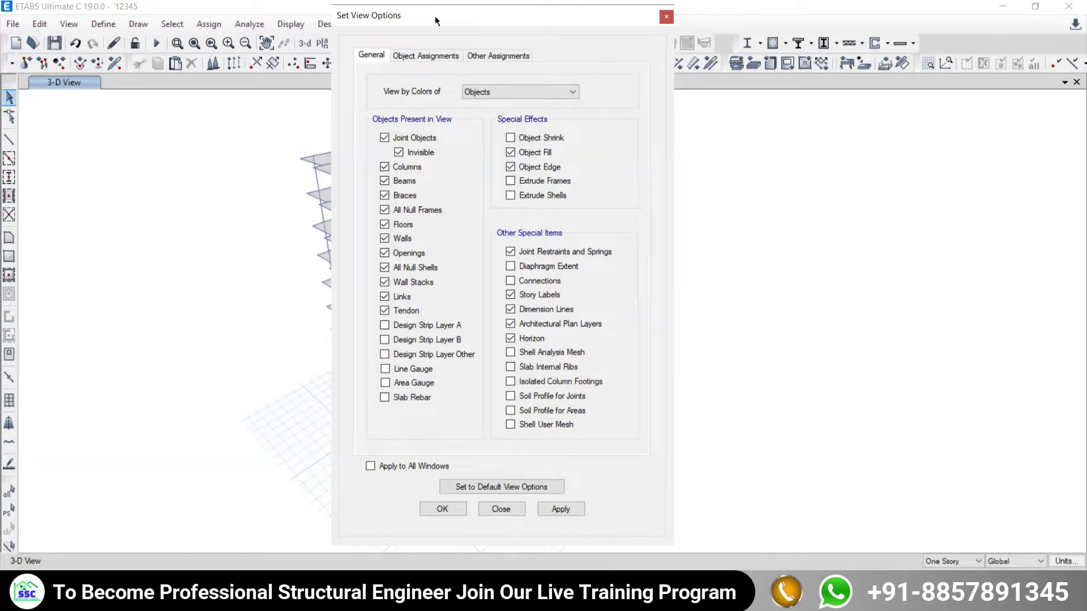
{"action": "left_click_drag", "start_coordinate": [436, 21], "coordinate": [191, 48]}
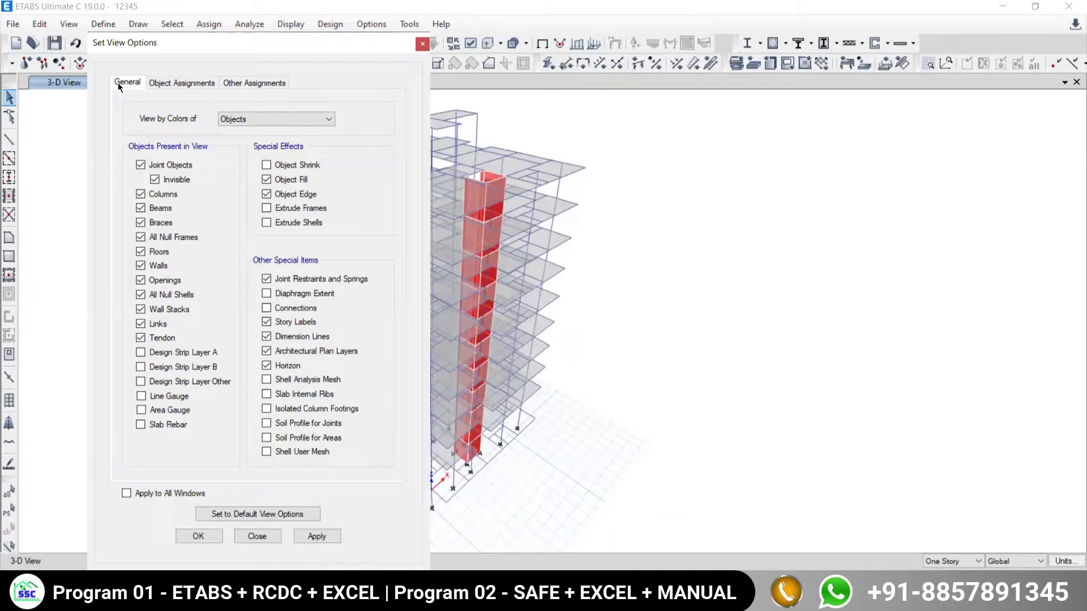
{"action": "left_click", "coordinate": [182, 82]}
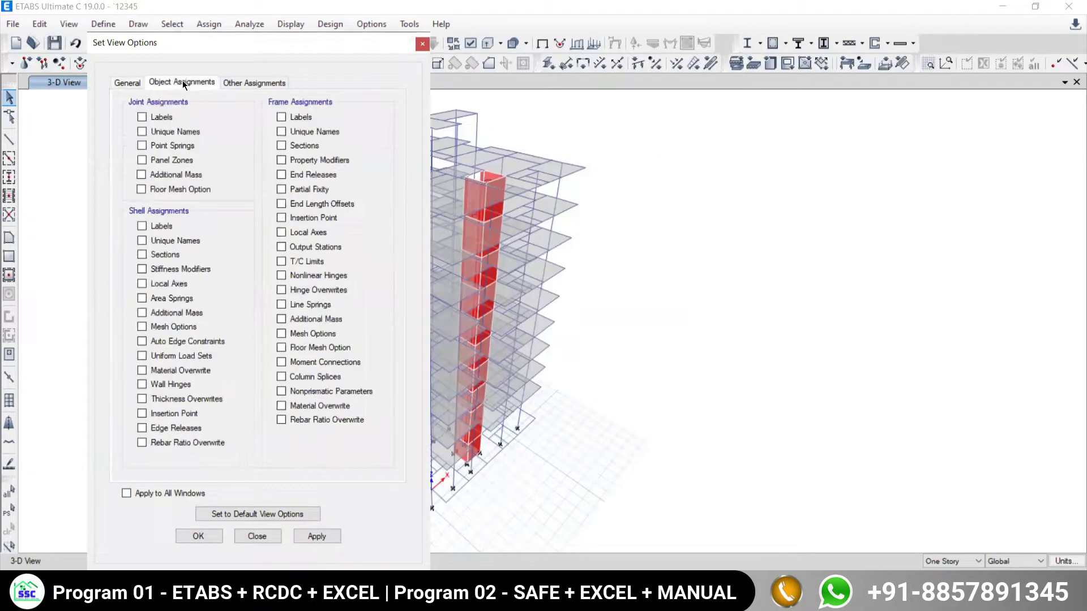
{"action": "left_click", "coordinate": [244, 83]}
{"action": "left_click", "coordinate": [125, 84]}
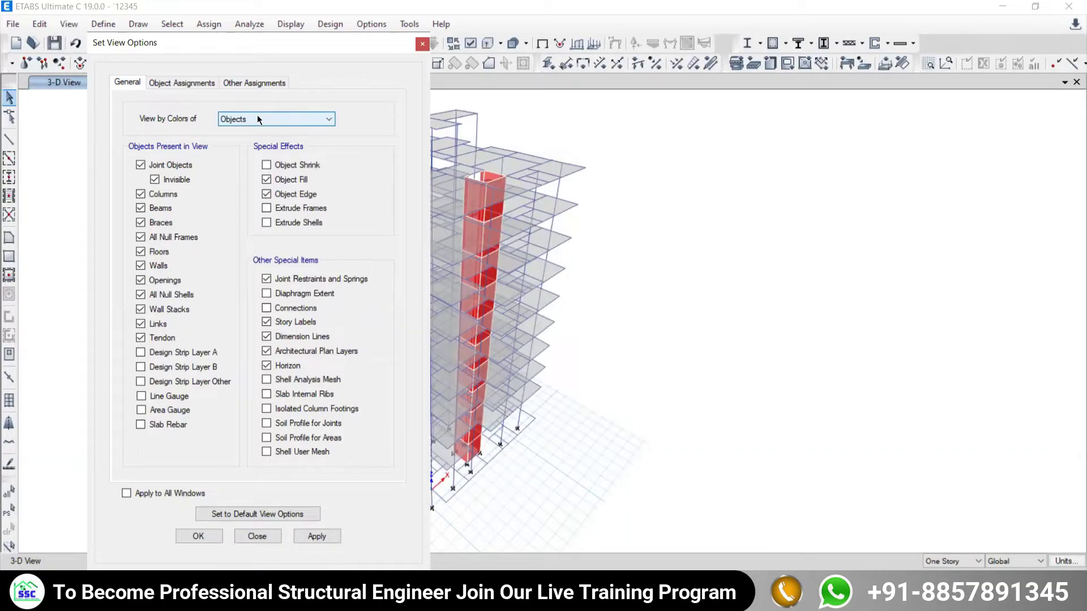
{"action": "left_click", "coordinate": [419, 45]}
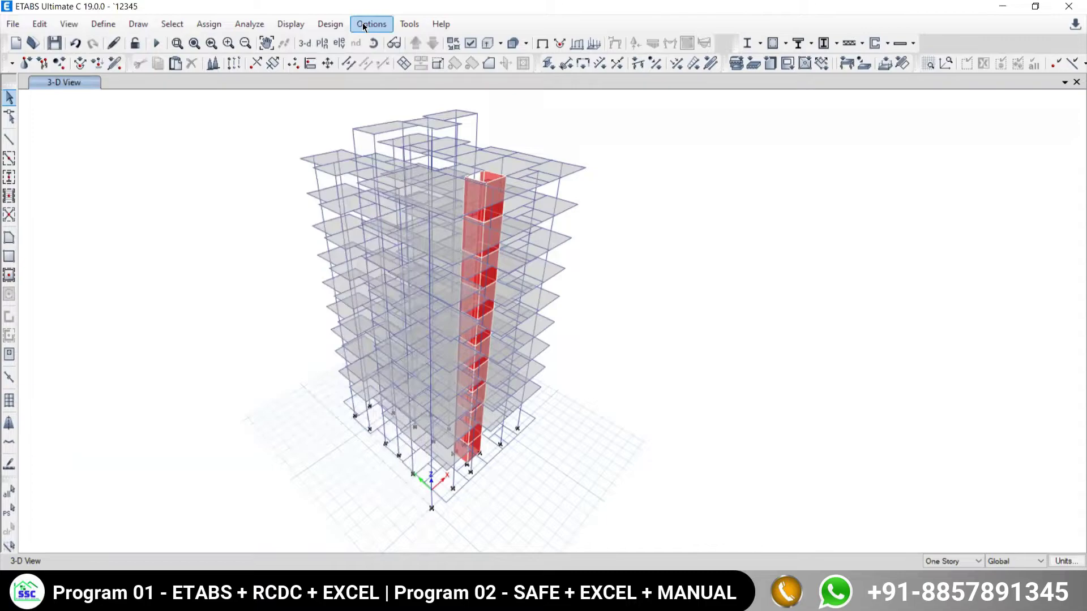
Change the wall colour from red to black in Graphics Colors > Display
{"action": "left_click", "coordinate": [363, 23]}
{"action": "mouse_move", "coordinate": [424, 162]}
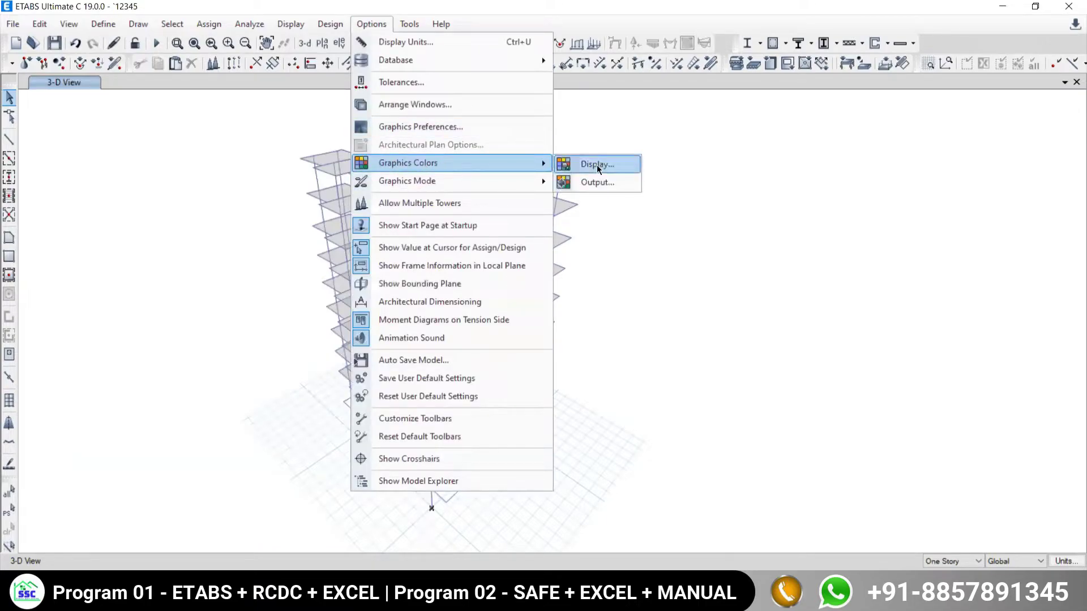
{"action": "left_click", "coordinate": [592, 165]}
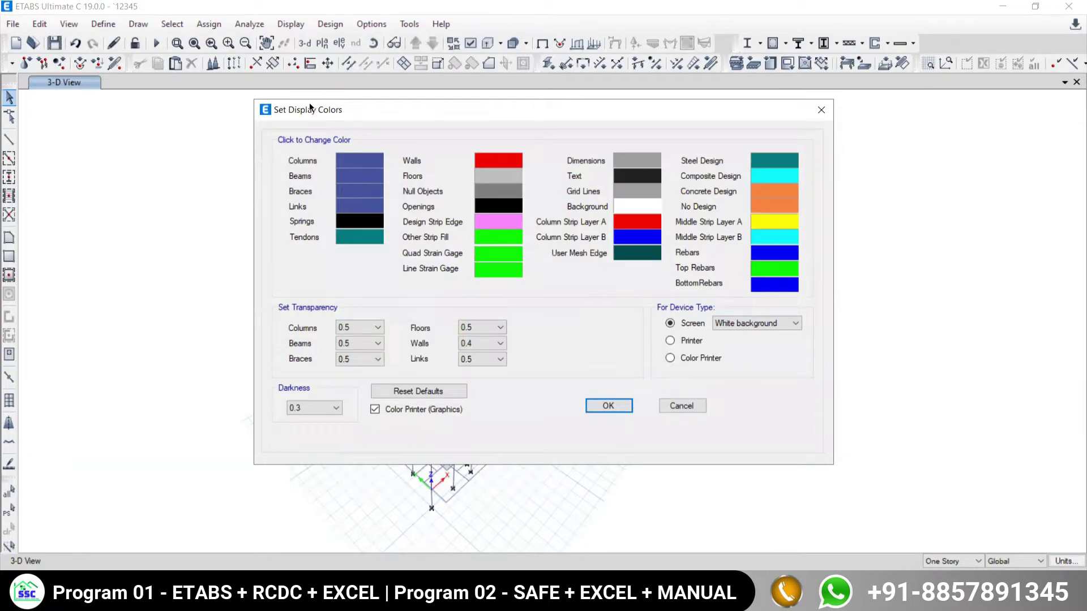
{"action": "left_click_drag", "start_coordinate": [313, 109], "coordinate": [666, 78]}
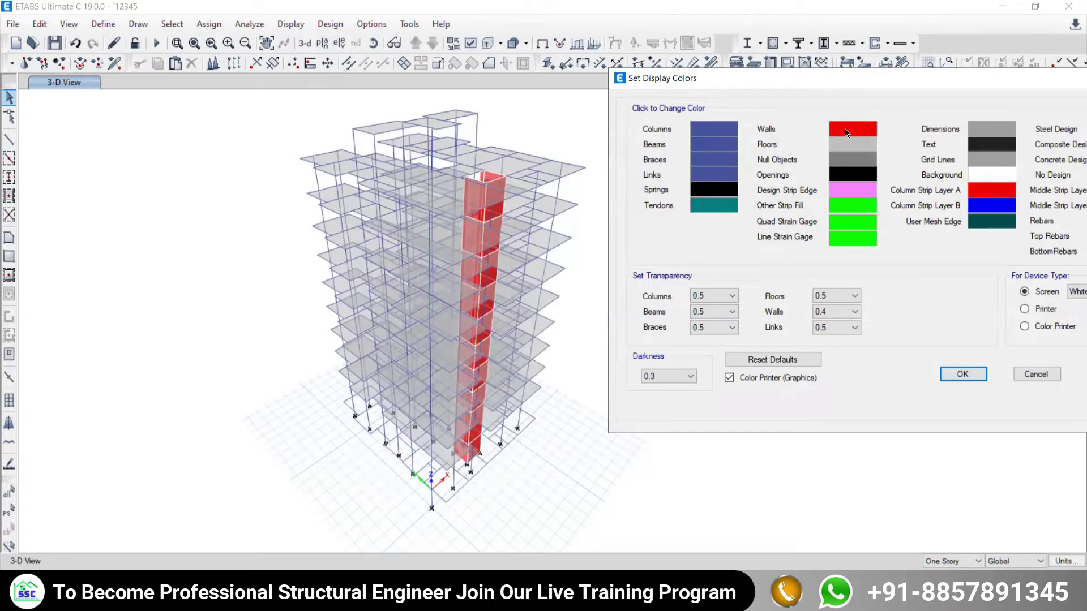
{"action": "left_click_drag", "start_coordinate": [780, 74], "coordinate": [670, 82]}
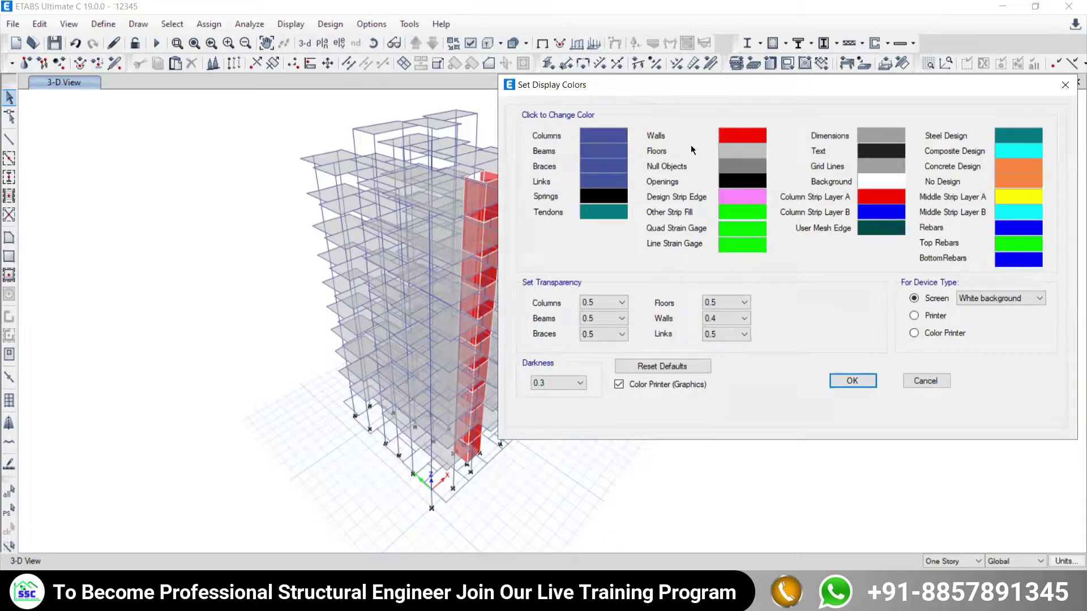
{"action": "left_click", "coordinate": [728, 136]}
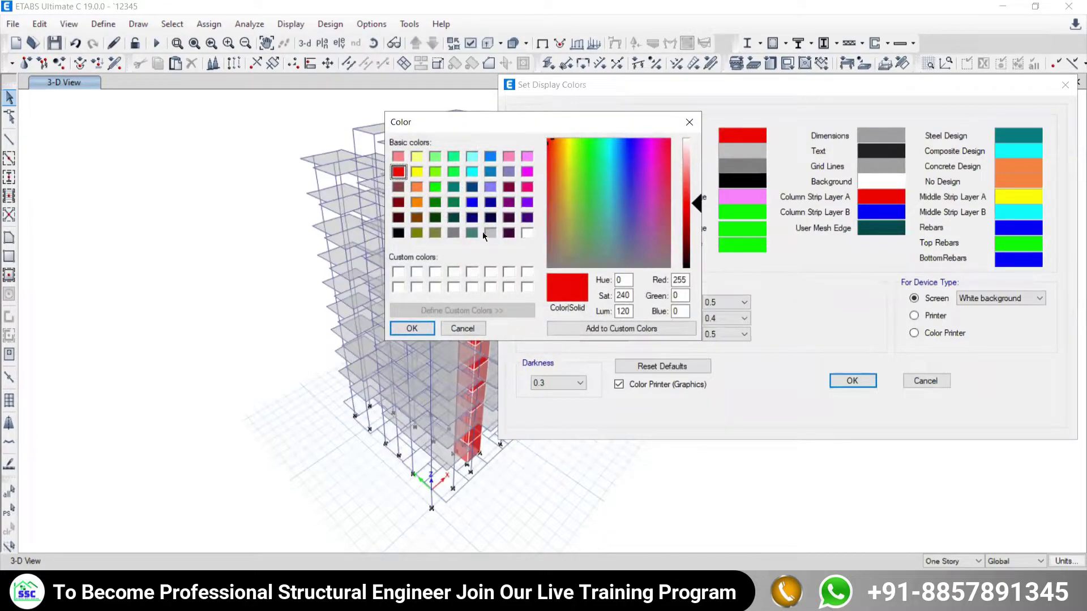
{"action": "left_click", "coordinate": [398, 233]}
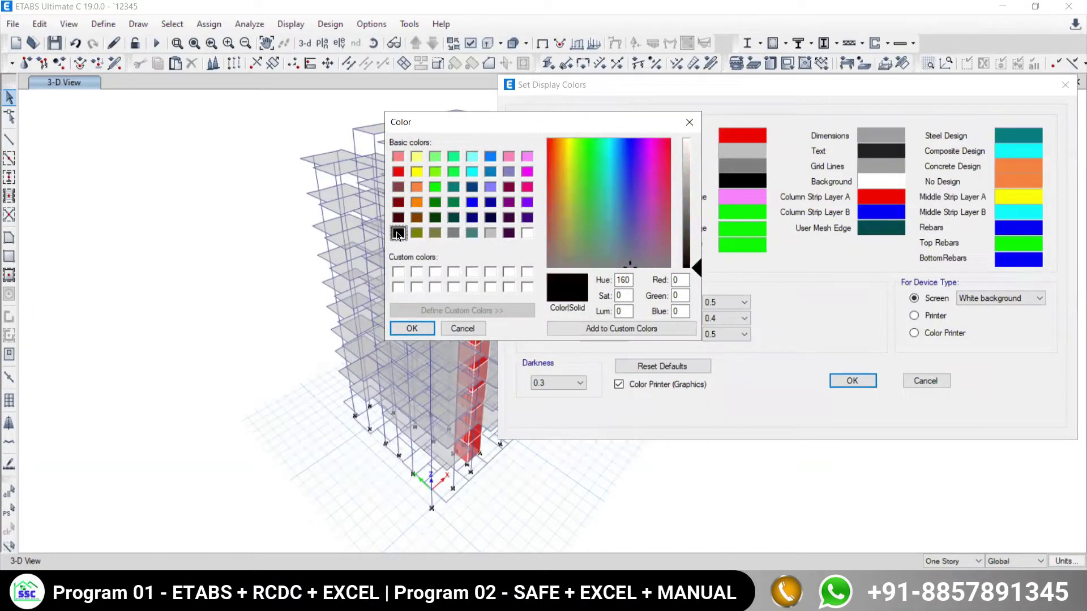
{"action": "left_click", "coordinate": [412, 330]}
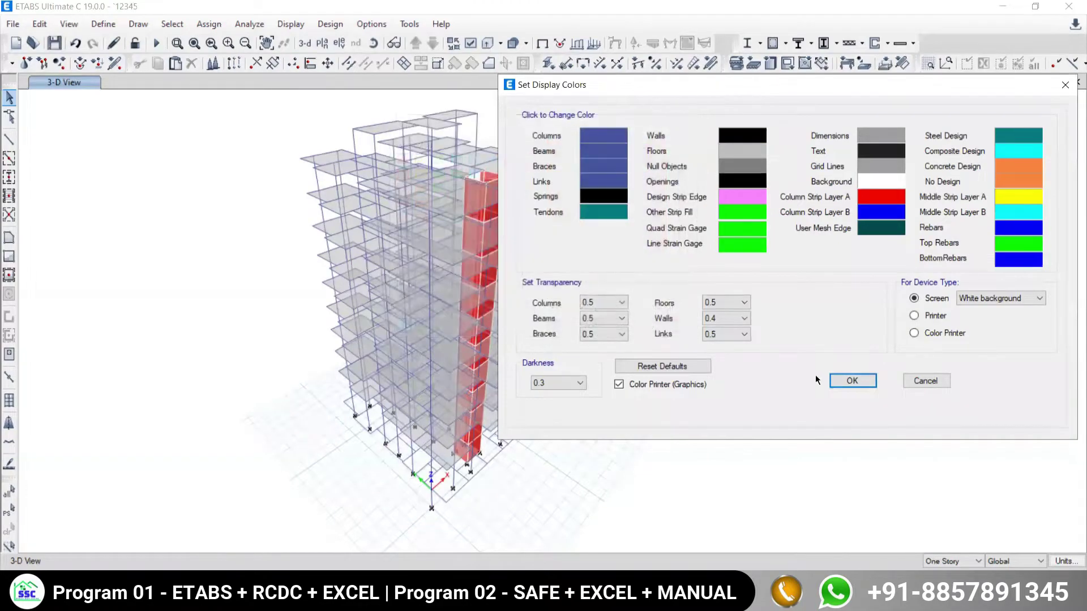
{"action": "left_click", "coordinate": [852, 380]}
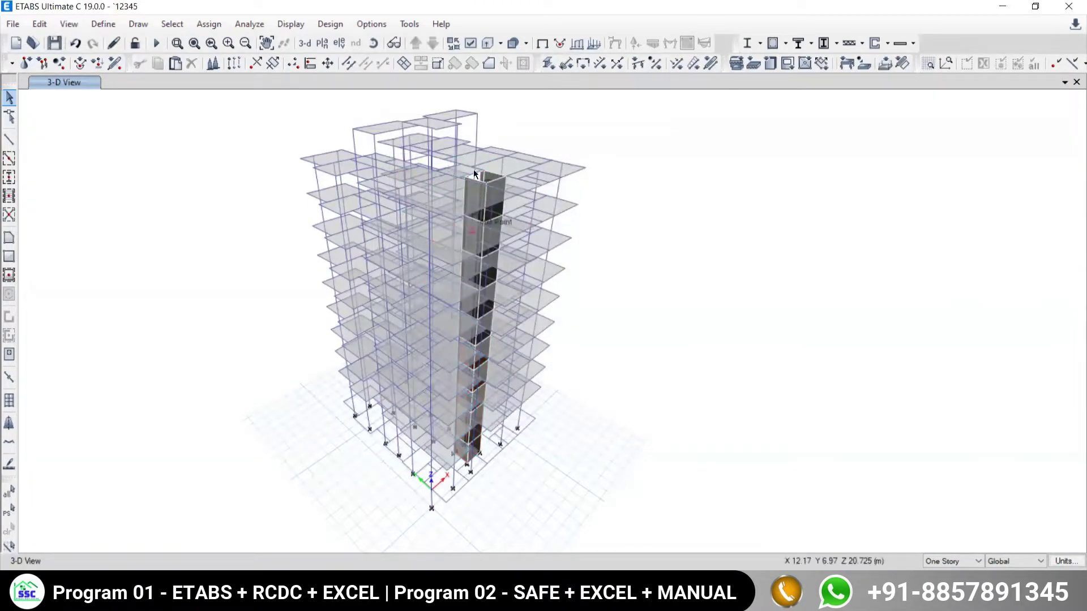
{"action": "left_click", "coordinate": [470, 43]}
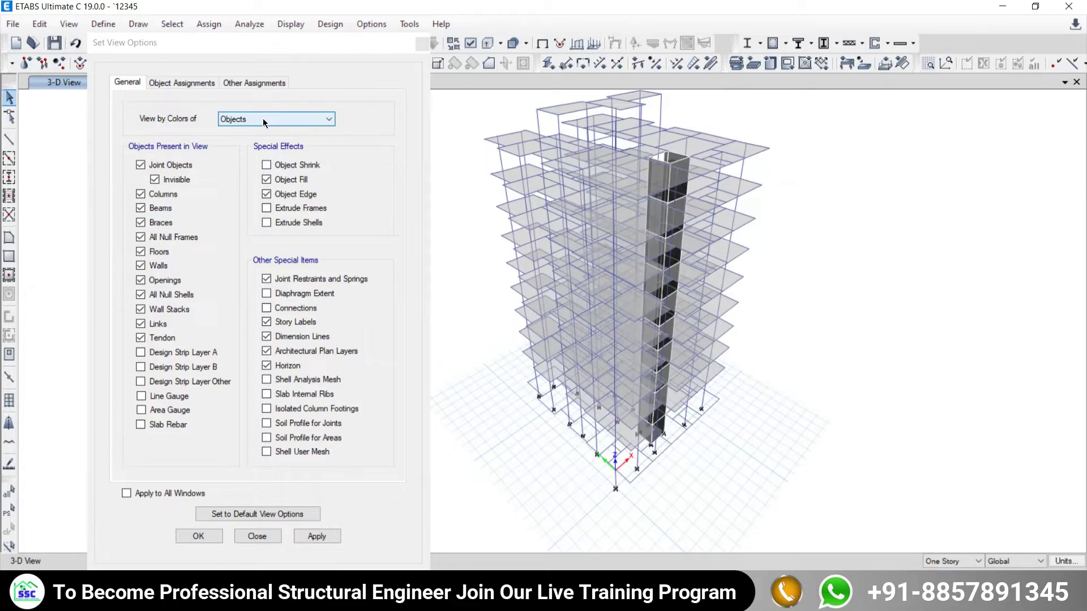
{"action": "left_click", "coordinate": [265, 120]}
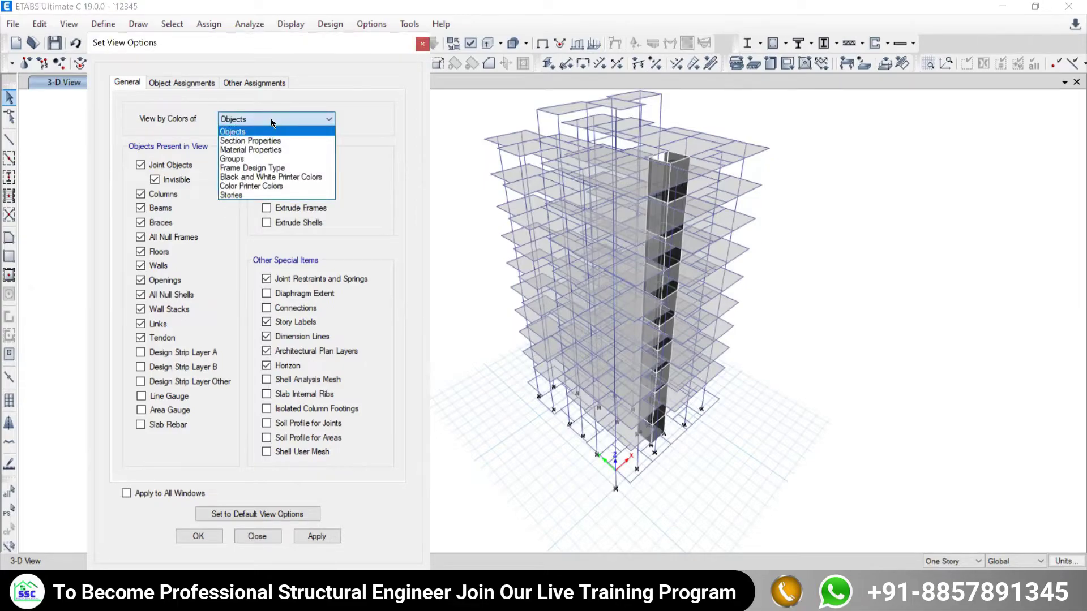
{"action": "left_click", "coordinate": [401, 47]}
{"action": "left_click", "coordinate": [422, 44]}
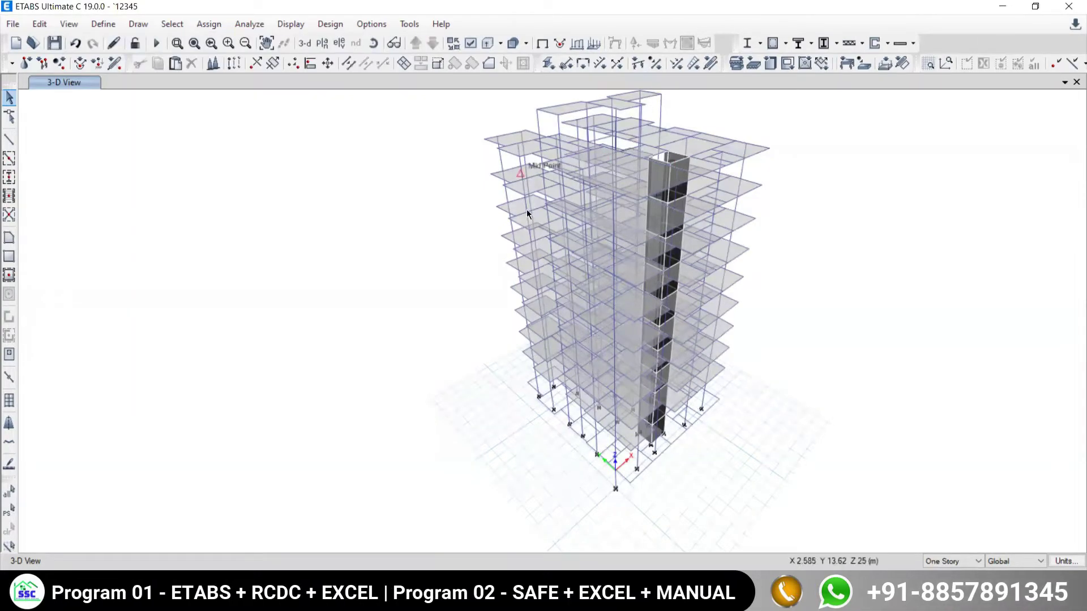
{"action": "left_click", "coordinate": [371, 24]}
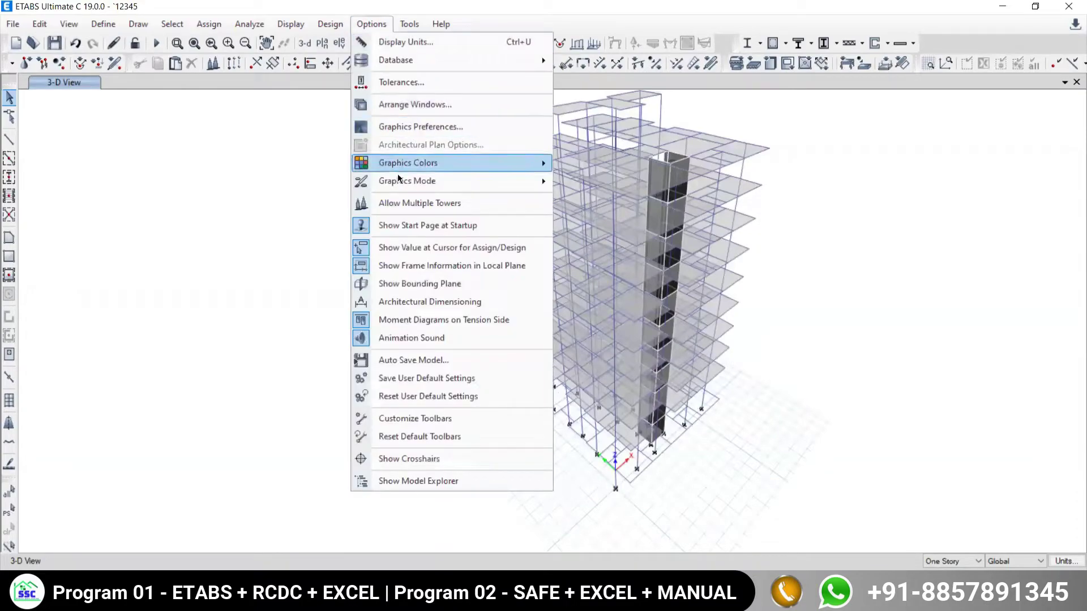
Change the beam colour from blue to dark green in the display colour settings
{"action": "mouse_move", "coordinate": [393, 169]}
{"action": "left_click", "coordinate": [572, 163]}
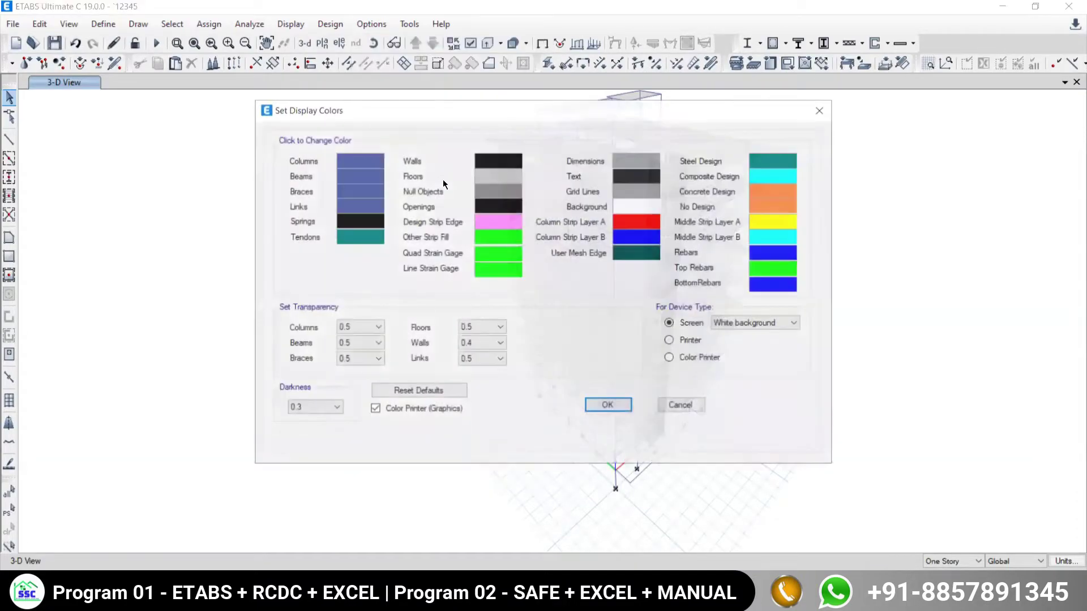
{"action": "left_click", "coordinate": [342, 176]}
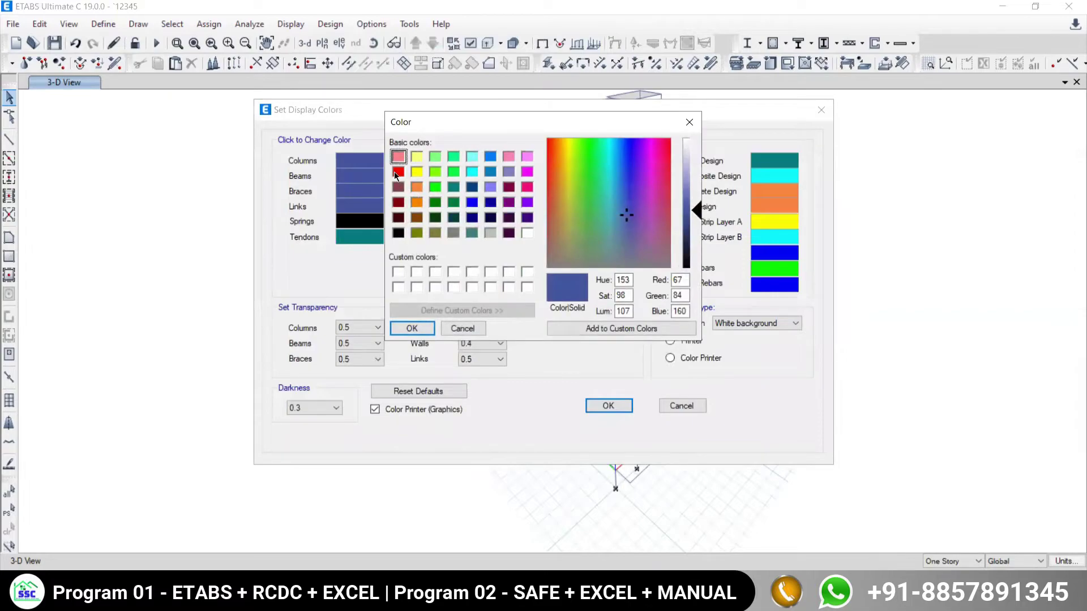
{"action": "left_click", "coordinate": [398, 172]}
{"action": "left_click", "coordinate": [436, 189]}
{"action": "left_click", "coordinate": [434, 202]}
{"action": "left_click", "coordinate": [423, 328]}
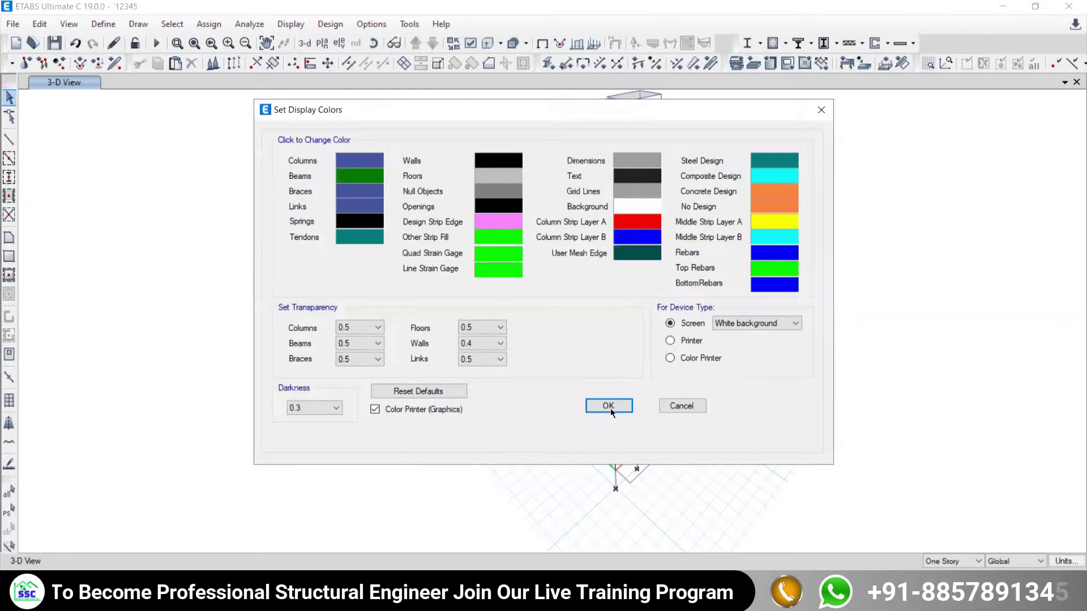
{"action": "left_click", "coordinate": [608, 406]}
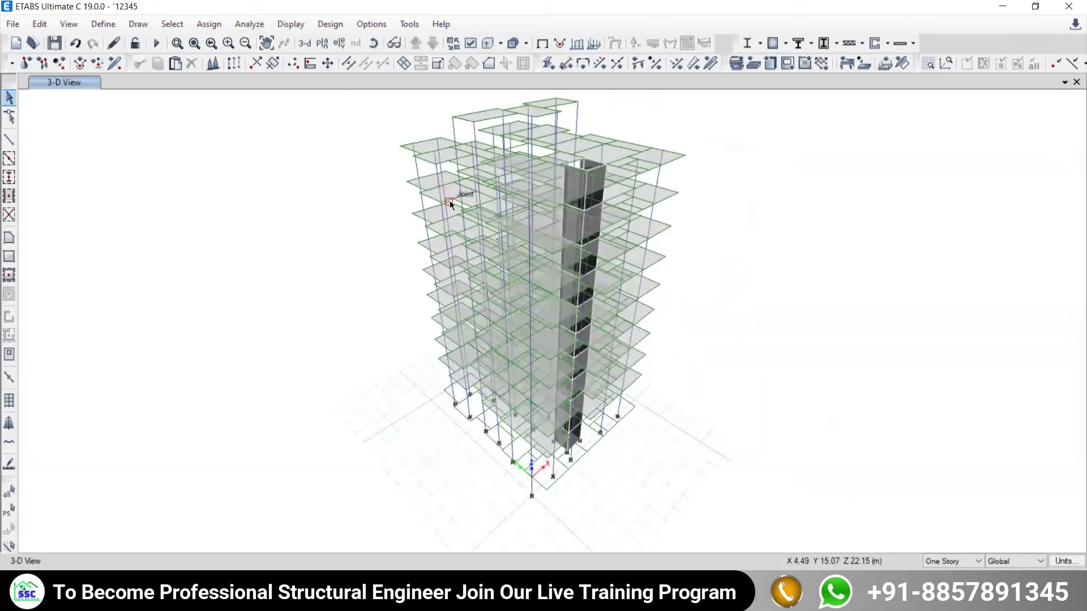
{"action": "left_click", "coordinate": [473, 42]}
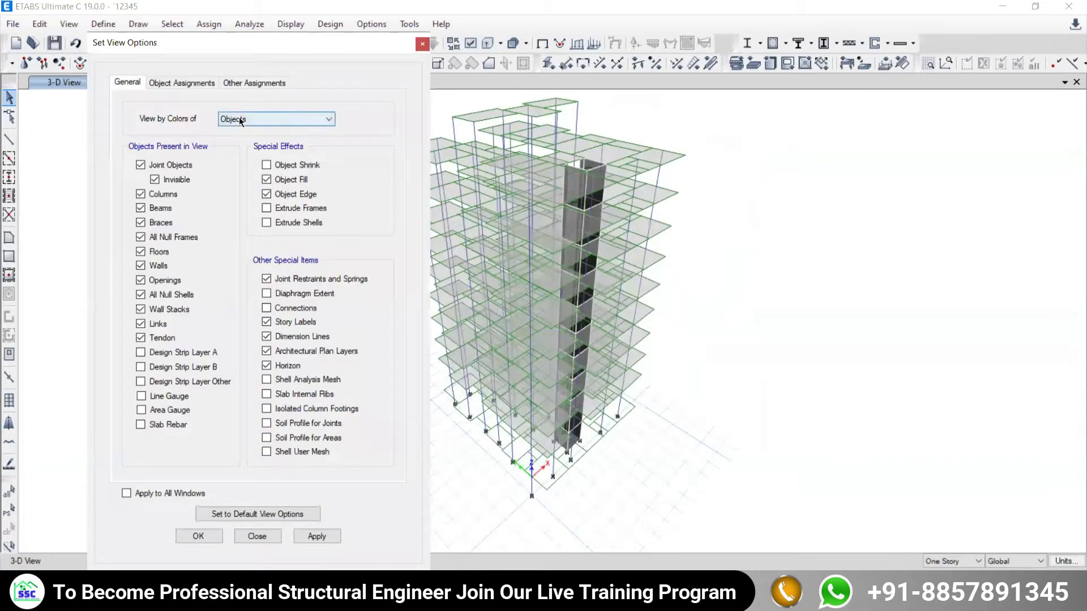
{"action": "middle_click_drag", "start_coordinate": [555, 172], "coordinate": [553, 259], "text": "shift"}
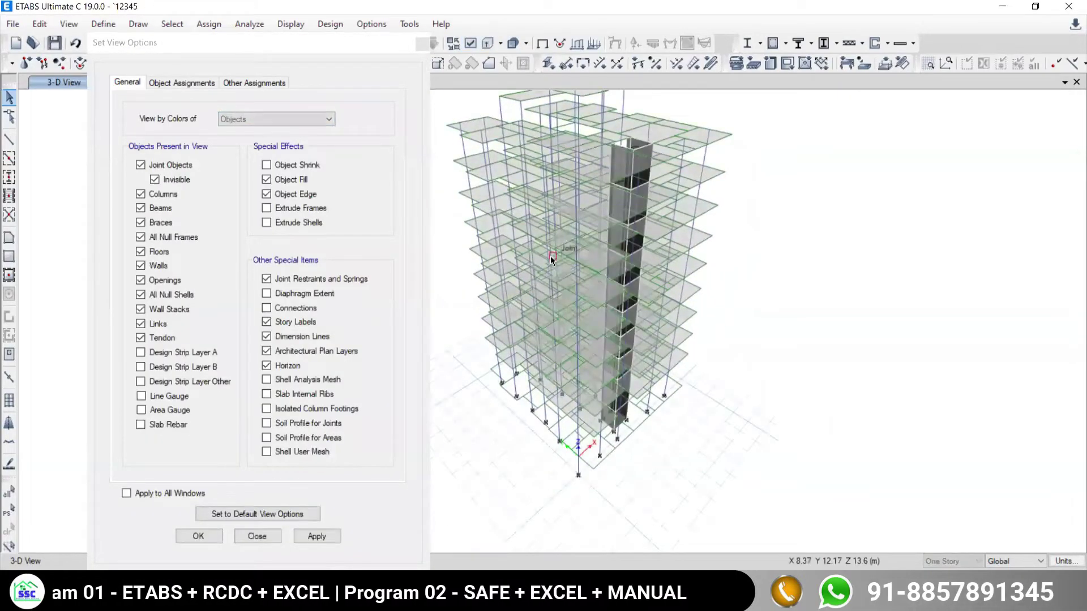
{"action": "middle_click_drag", "start_coordinate": [553, 219], "coordinate": [552, 264]}
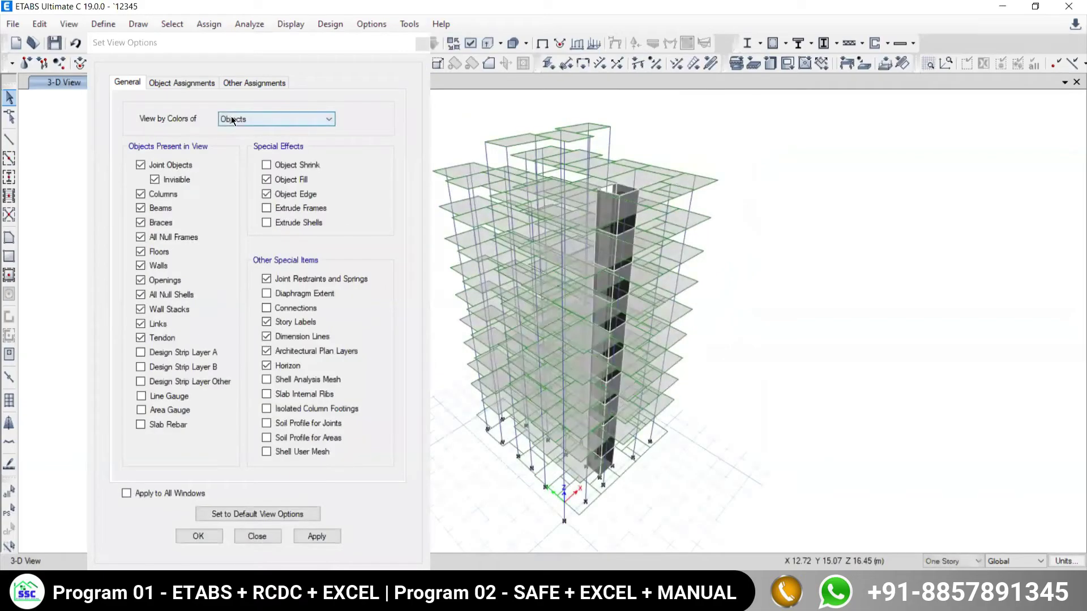
{"action": "left_click", "coordinate": [232, 119]}
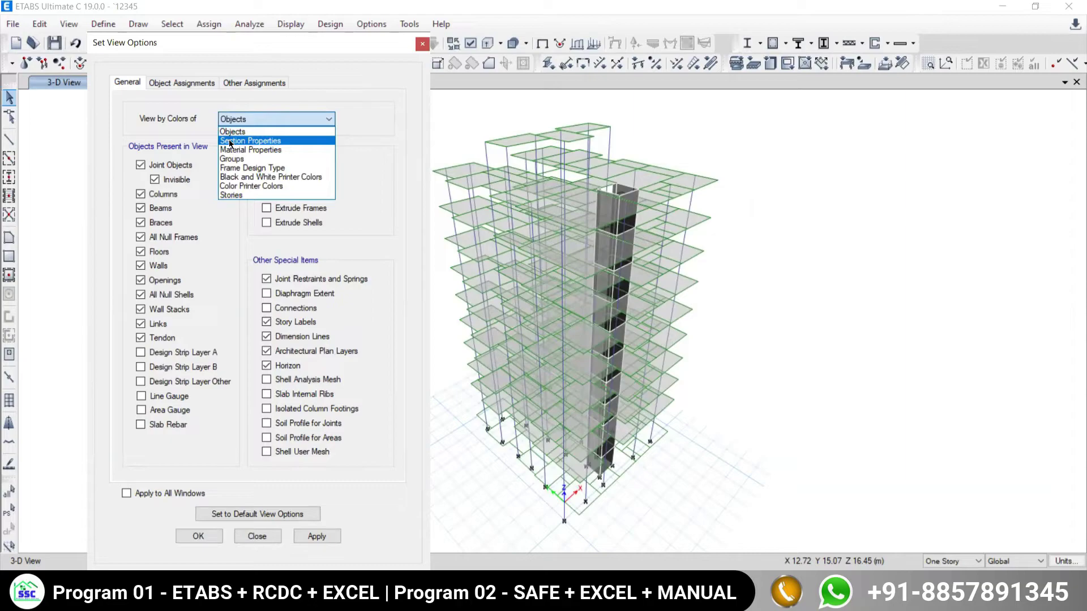
{"action": "left_click", "coordinate": [424, 50]}
{"action": "left_click", "coordinate": [422, 45]}
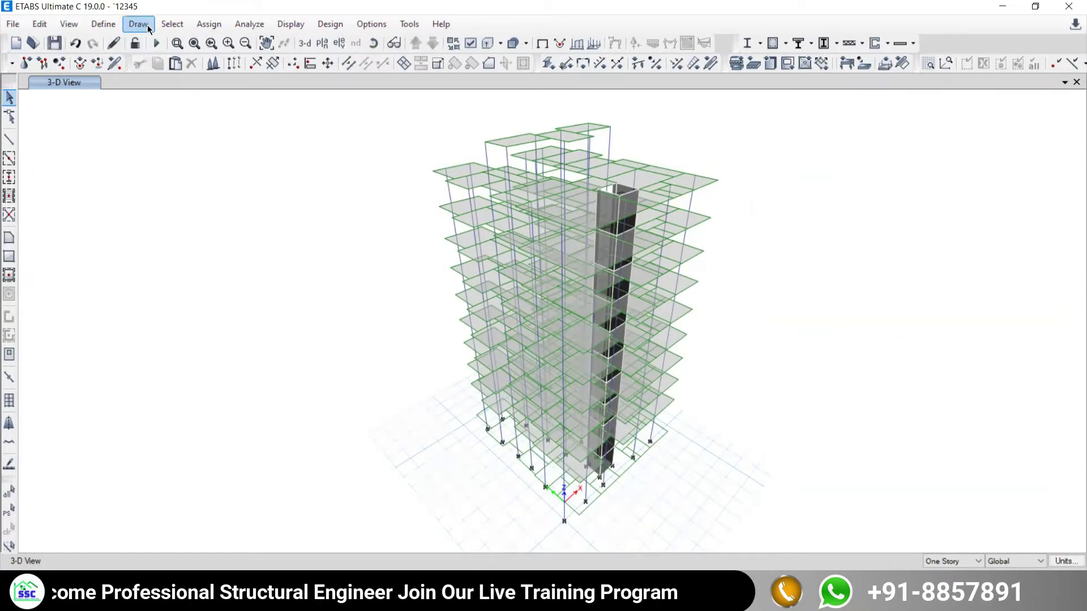
Open Define > Section Properties > Frame Sections to list BM150X600M25, BM230X600M25 and CM230X700M25
{"action": "left_click", "coordinate": [103, 23]}
{"action": "mouse_move", "coordinate": [226, 64]}
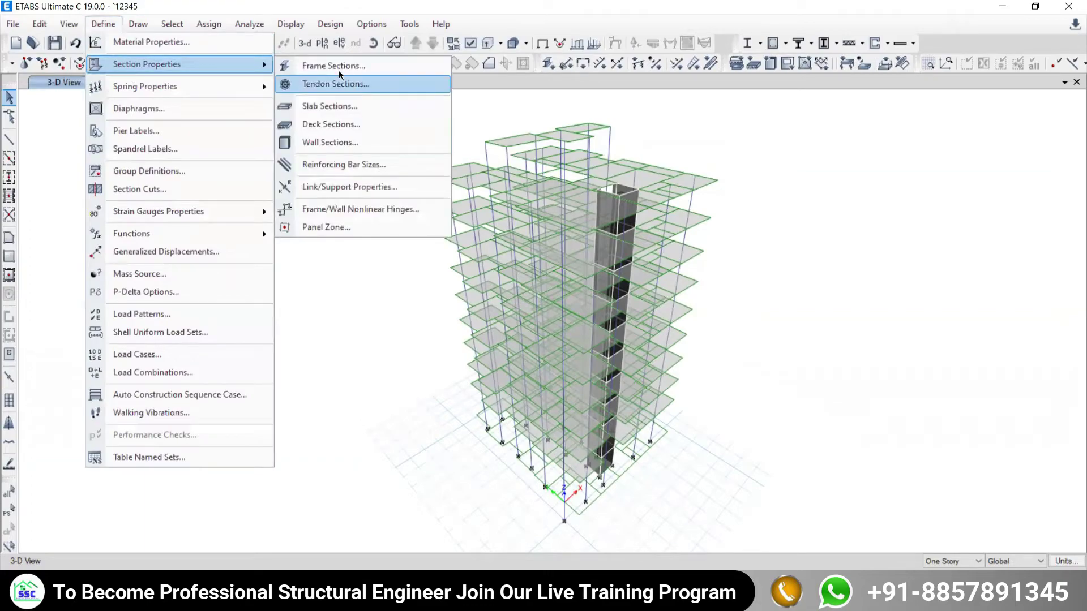
{"action": "left_click", "coordinate": [334, 66]}
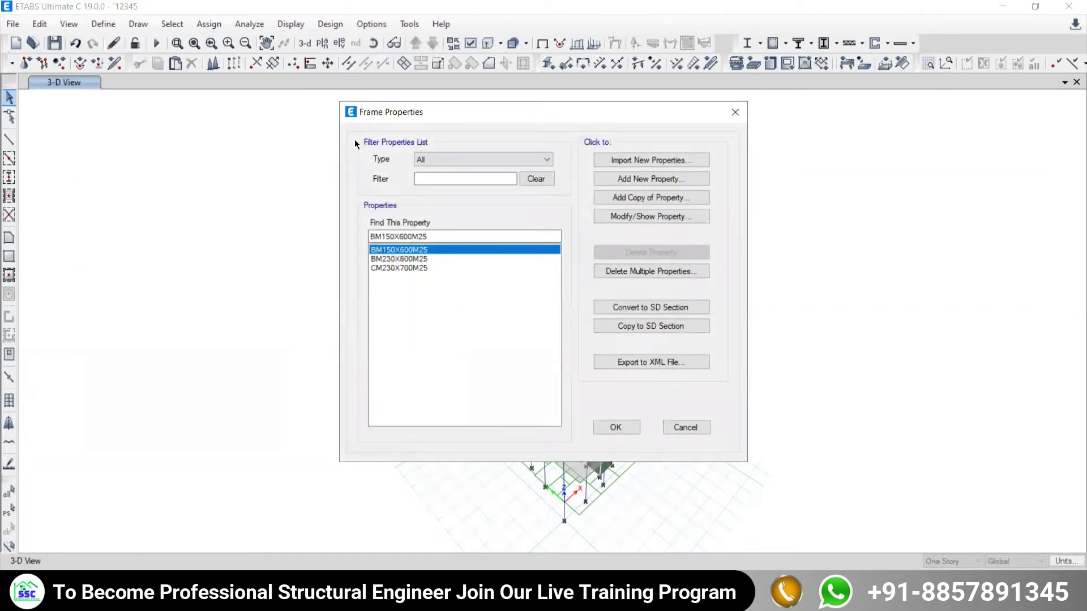